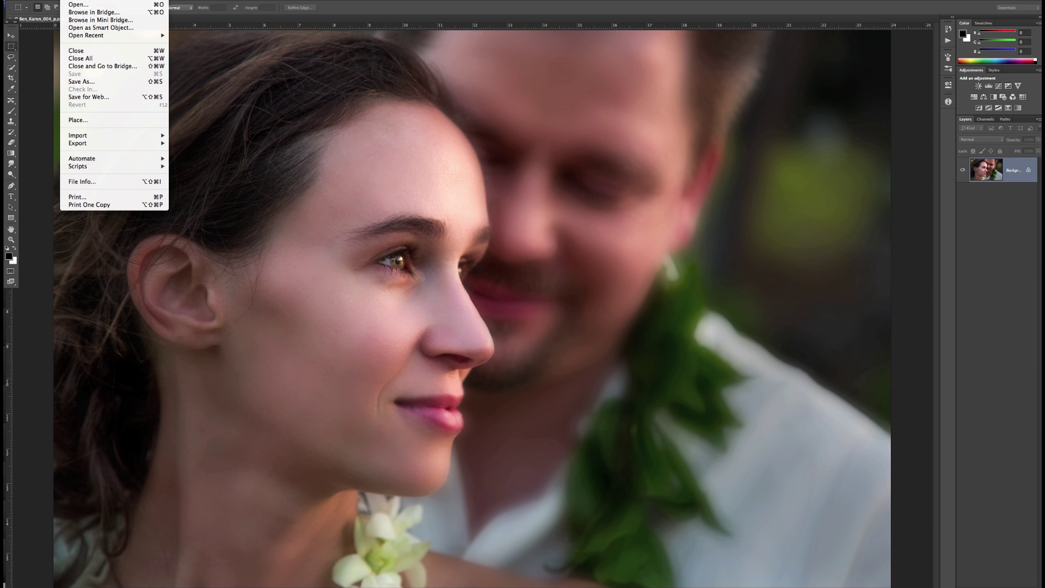
- Open the imagePROGRAF Layout Plug-In, choose a 20" x 24" canvas with 1.50 inch thickness, and toggle crop marks
{"action": "mouse_move", "coordinate": [114, 158]}
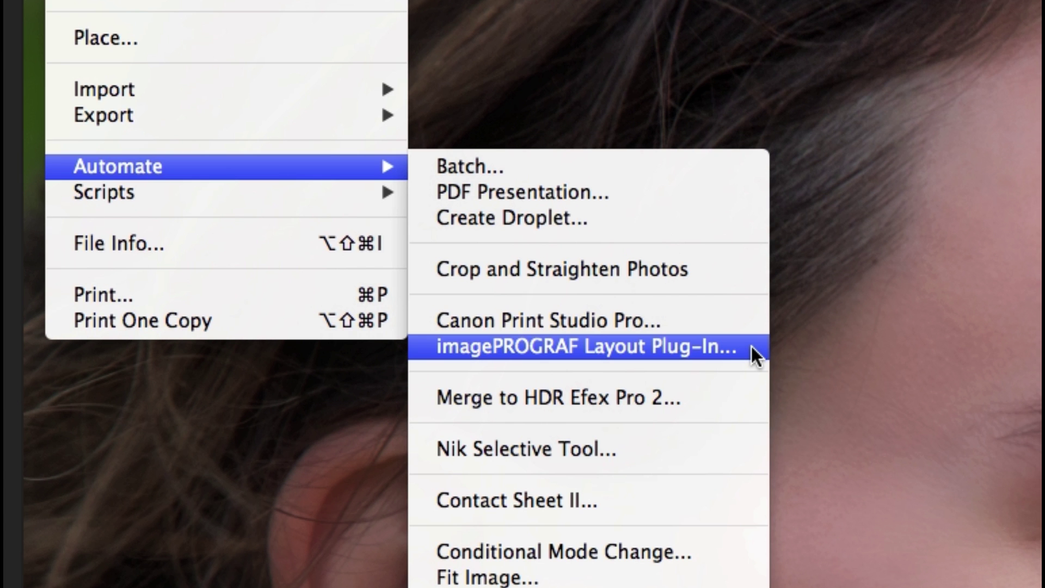
{"action": "left_click", "coordinate": [751, 346]}
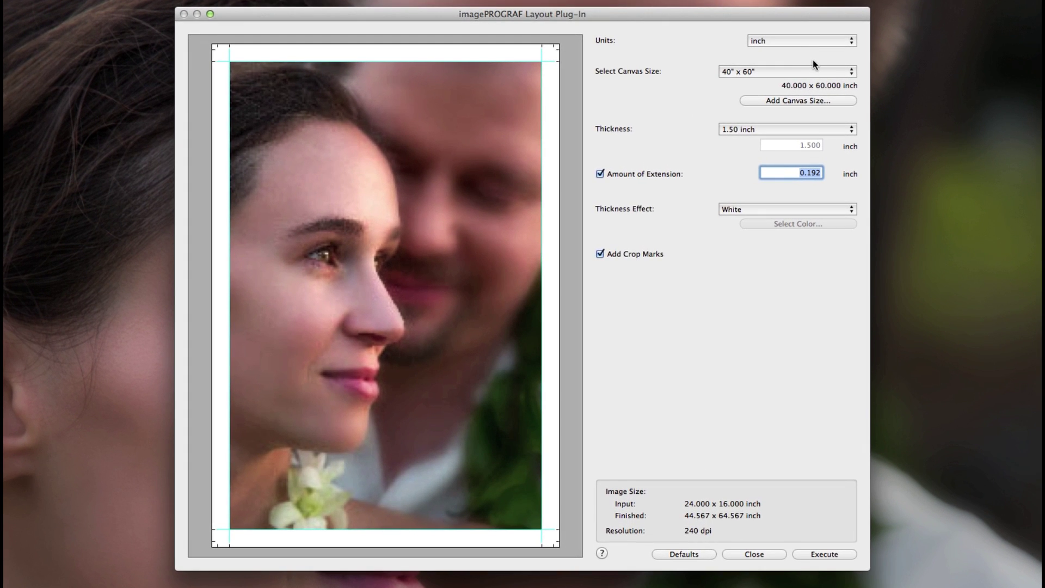
{"action": "left_click", "coordinate": [820, 71]}
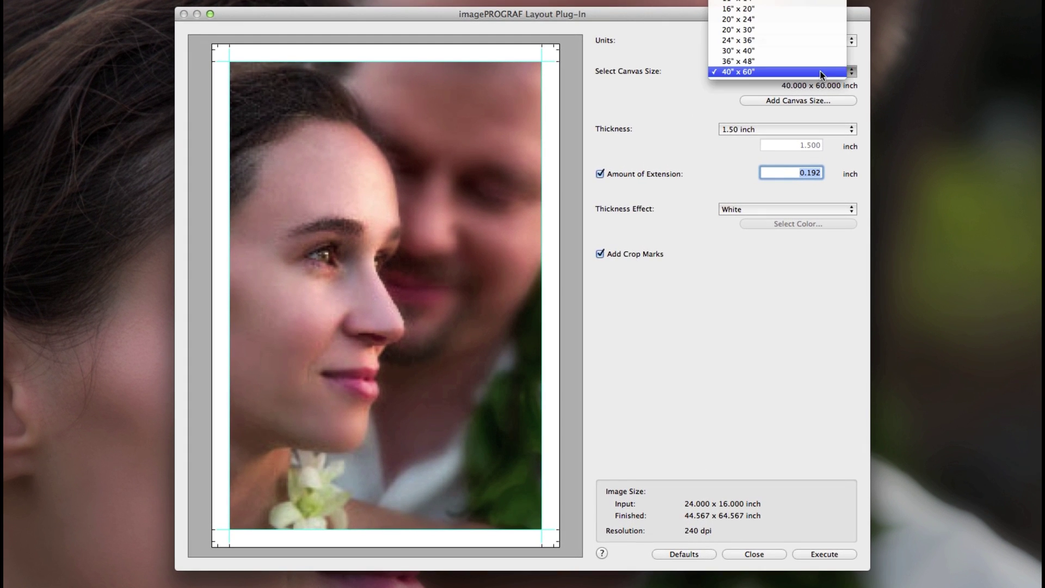
{"action": "left_click", "coordinate": [806, 20]}
{"action": "left_click", "coordinate": [806, 132]}
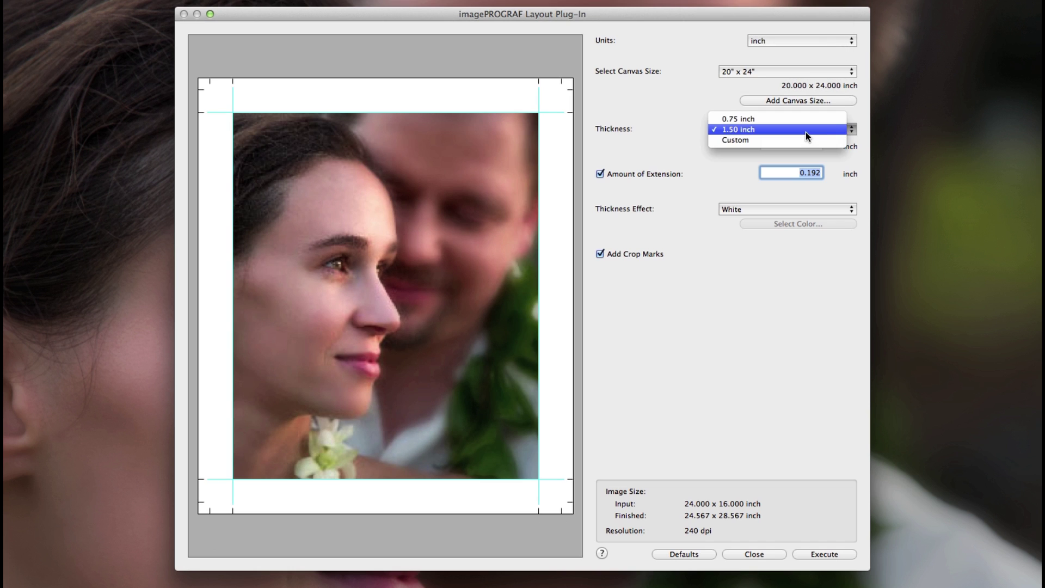
{"action": "left_click", "coordinate": [805, 131]}
{"action": "left_click", "coordinate": [600, 253]}
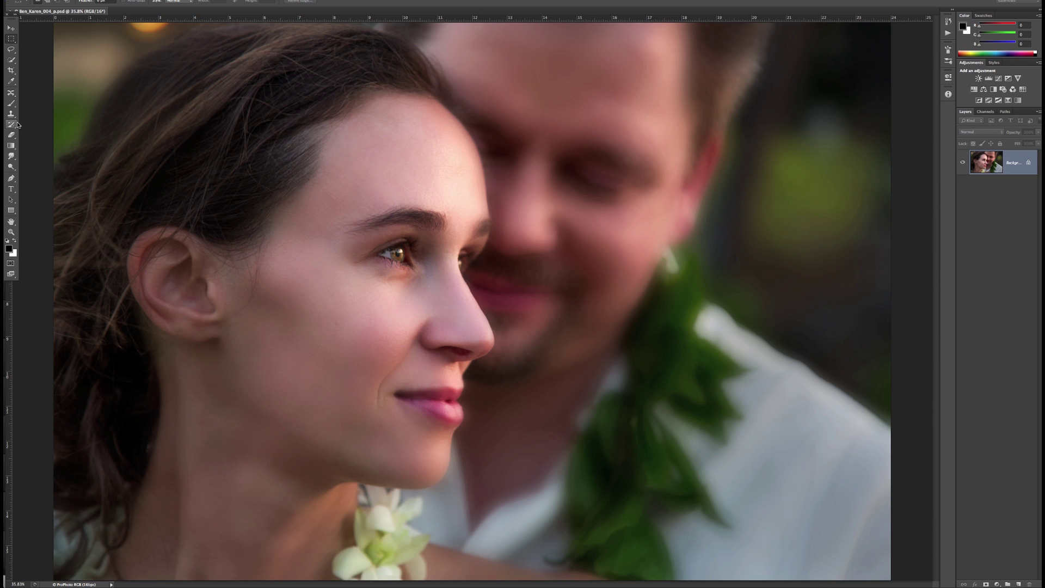
- Try a centred 1:1 square crop, cancel it with the Move tool, and bring up File > Automate
{"action": "left_click", "coordinate": [10, 72]}
{"action": "left_click", "coordinate": [472, 300]}
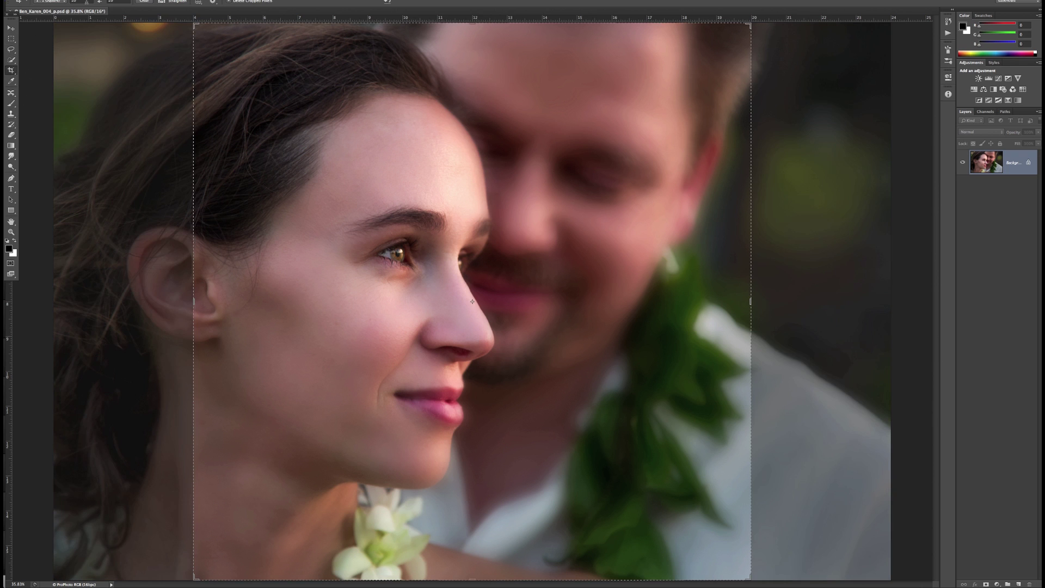
{"action": "left_click", "coordinate": [12, 29]}
{"action": "left_click", "coordinate": [69, 0]}
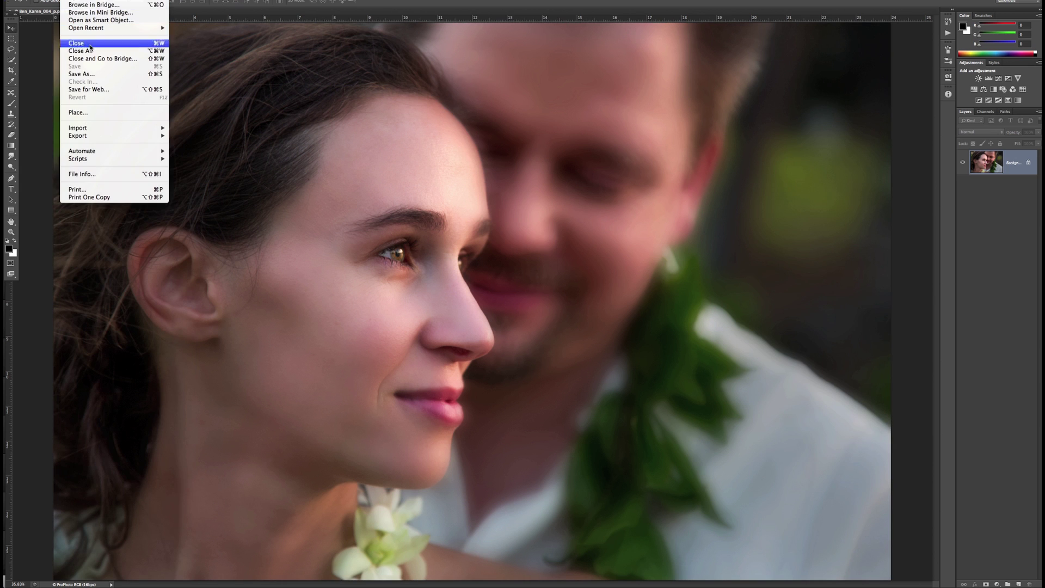
- Relaunch the imagePROGRAF Layout Plug-In and try the 40" x 60" canvas size
{"action": "mouse_move", "coordinate": [128, 156]}
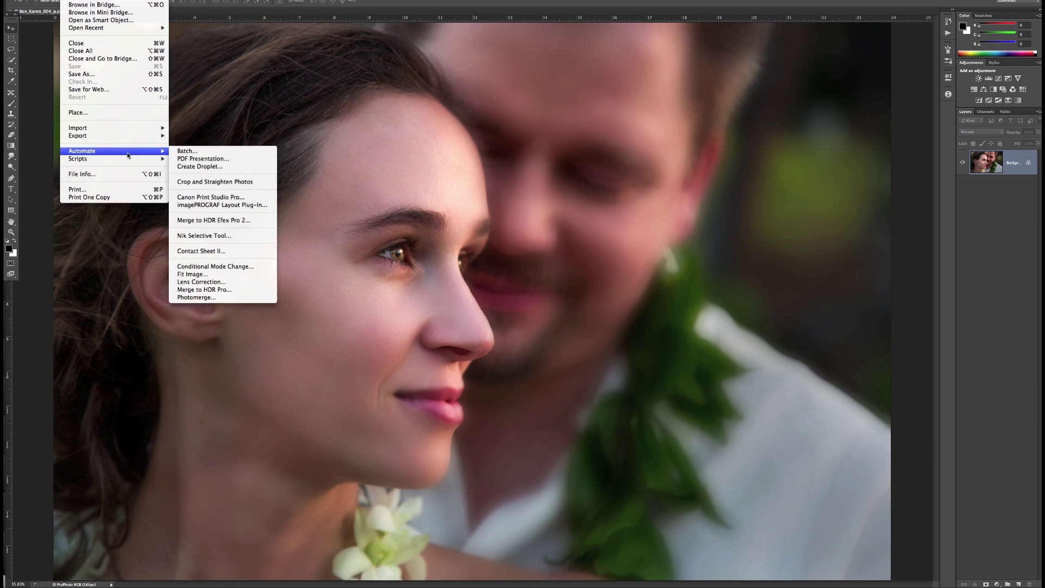
{"action": "left_click", "coordinate": [242, 197]}
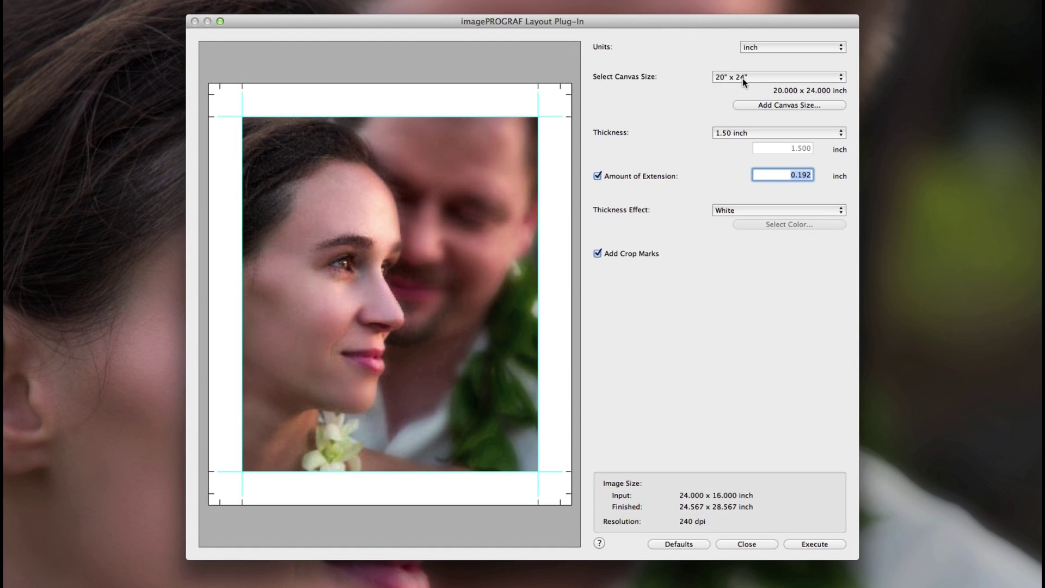
{"action": "left_click", "coordinate": [742, 77]}
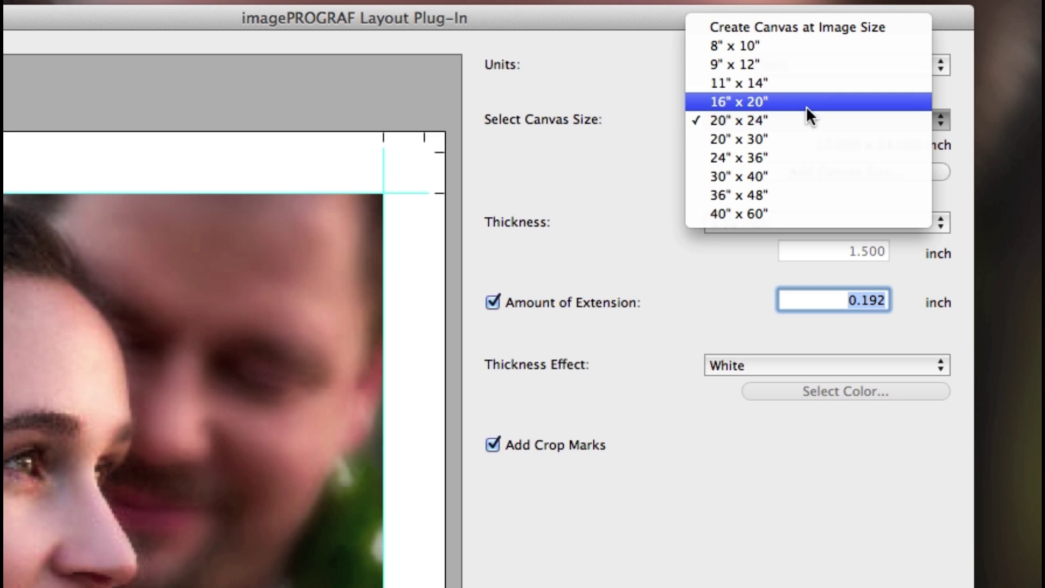
{"action": "left_click", "coordinate": [841, 208]}
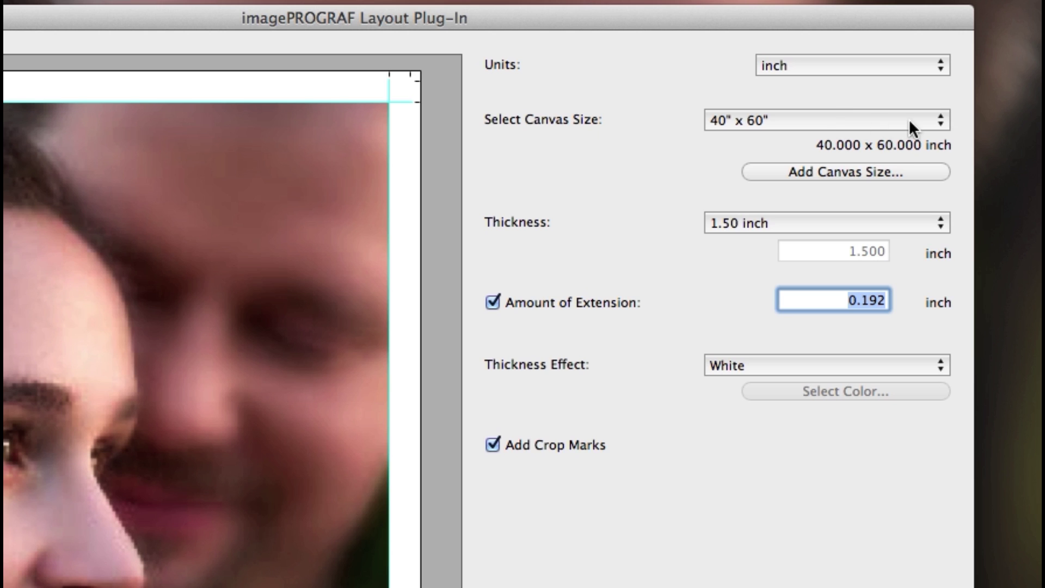
- Switch units to pixels, then use Create Canvas at Image Size (24.000 x 16.000) in inches
{"action": "left_click", "coordinate": [883, 66]}
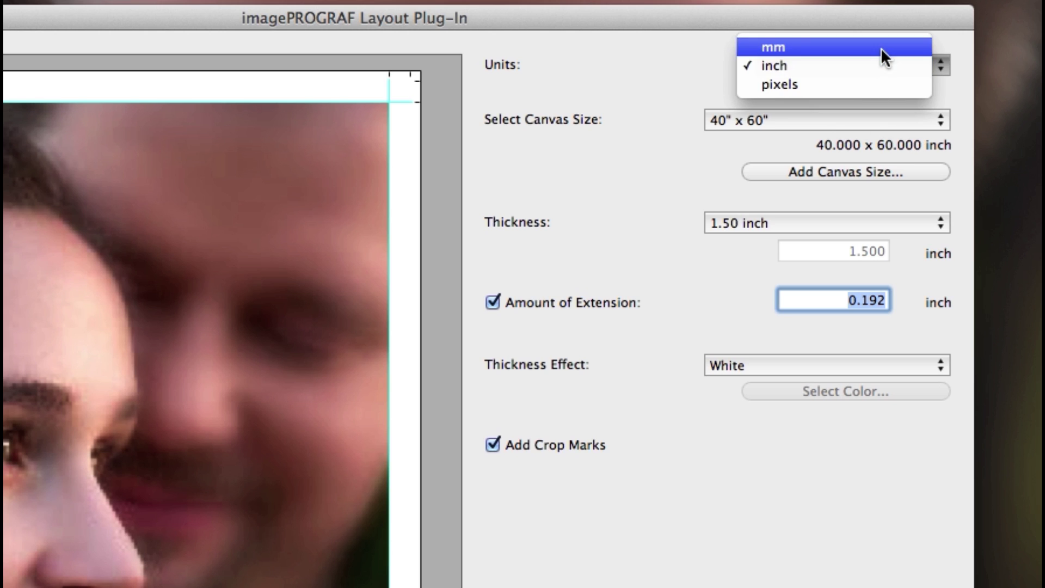
{"action": "left_click", "coordinate": [874, 84]}
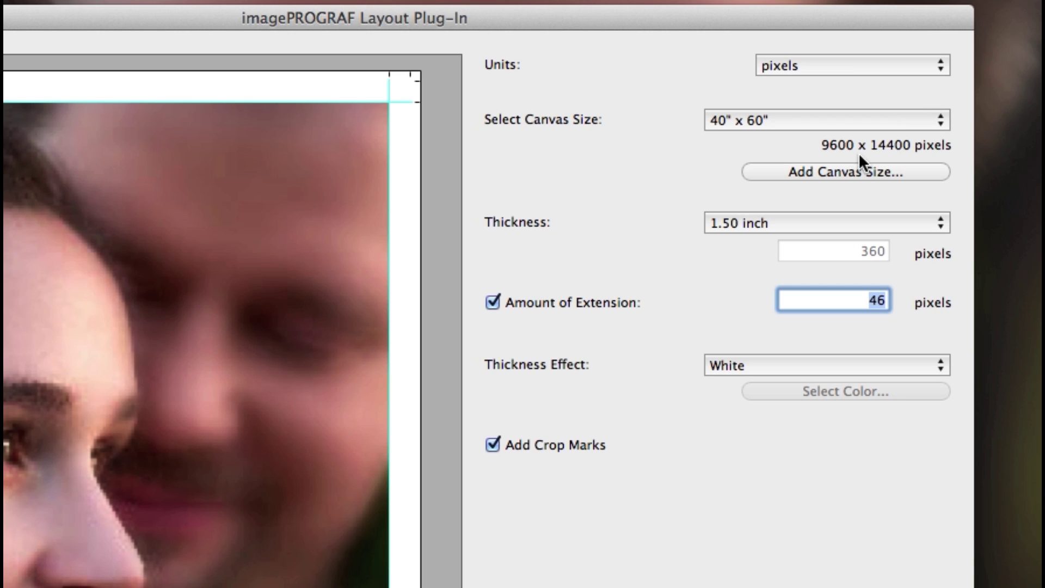
{"action": "left_click", "coordinate": [906, 118]}
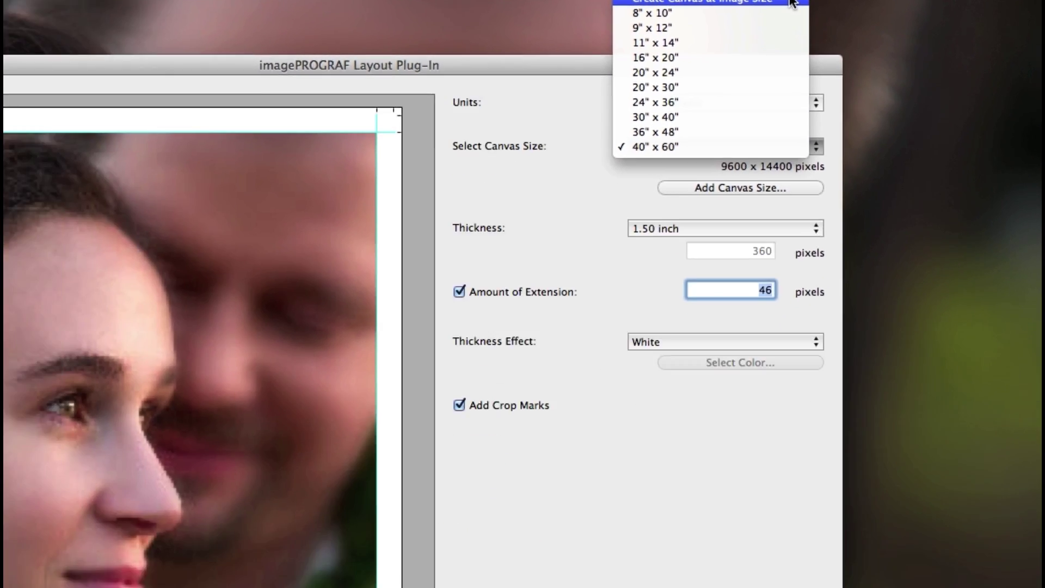
{"action": "left_click", "coordinate": [668, 98]}
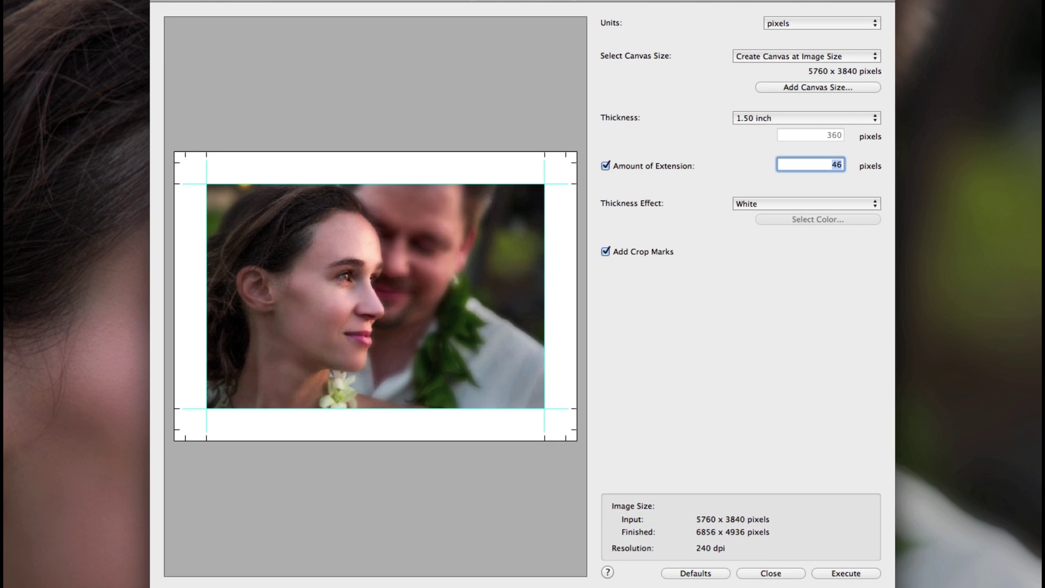
{"action": "left_click", "coordinate": [845, 58]}
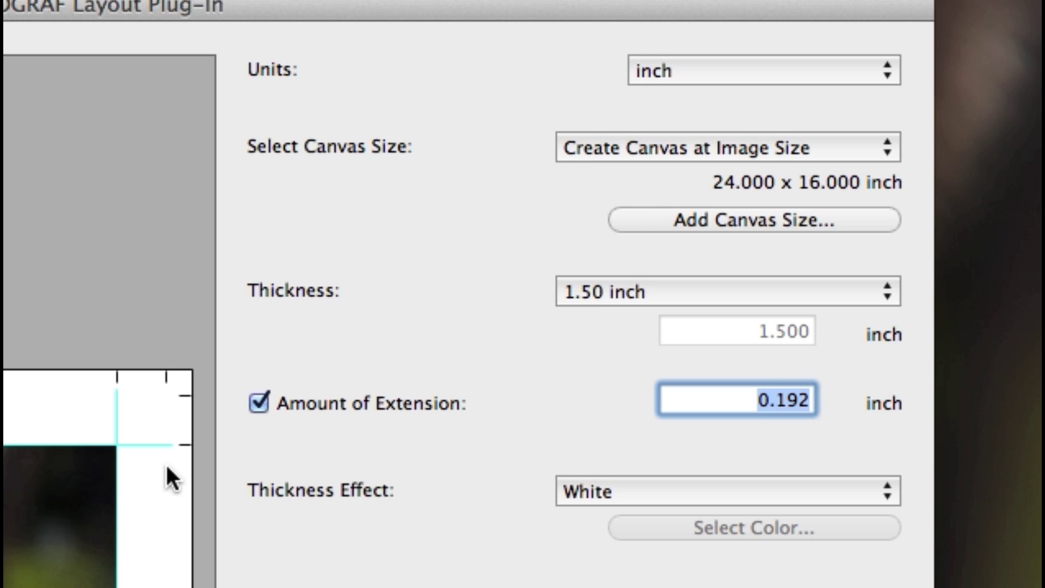
- Add a custom canvas size named 24X16 with width 24 and height 16 inches
{"action": "left_click", "coordinate": [873, 219]}
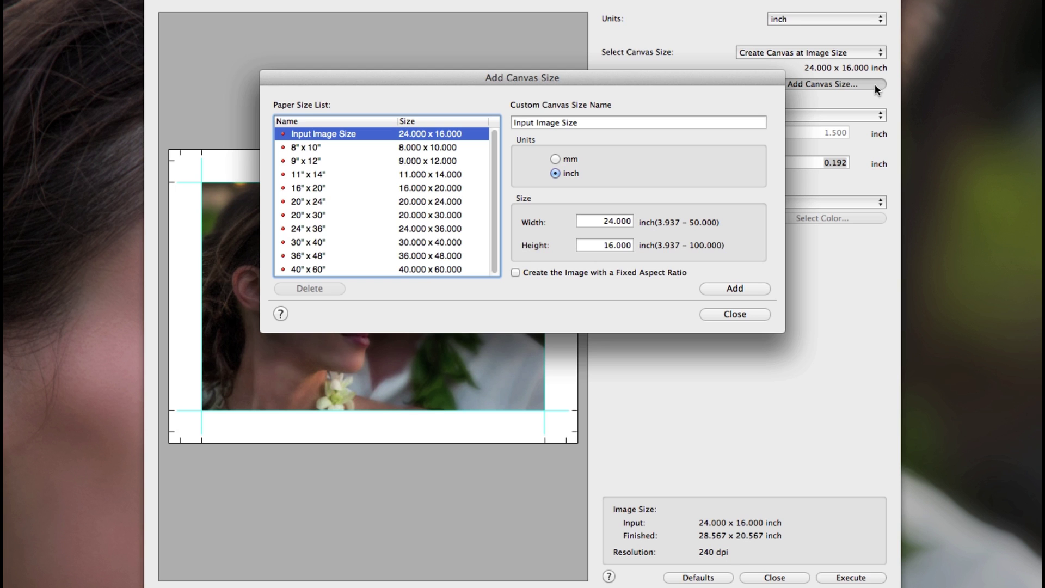
{"action": "triple_click", "coordinate": [607, 123]}
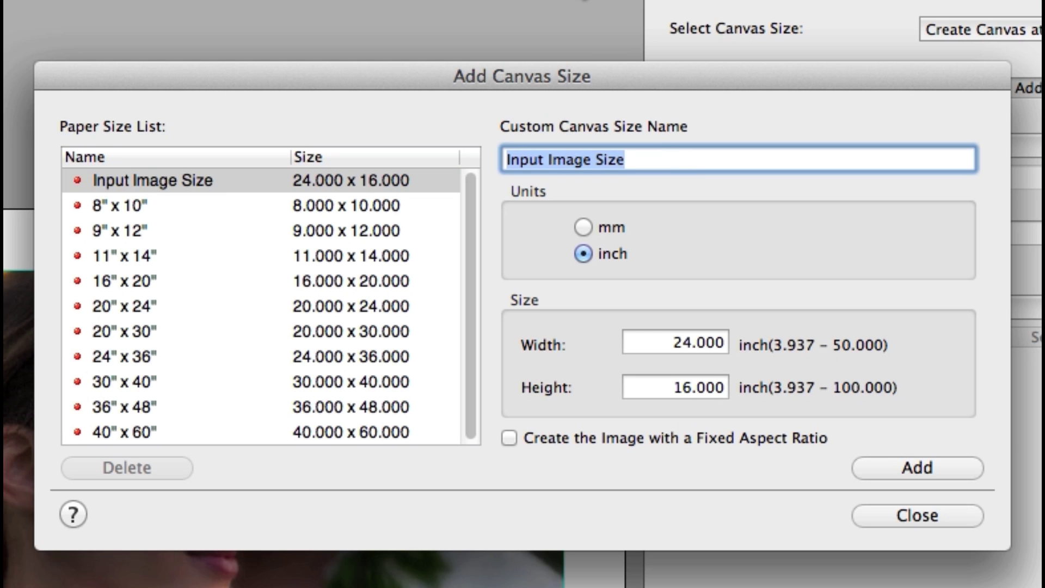
{"action": "type", "text": "24X"}
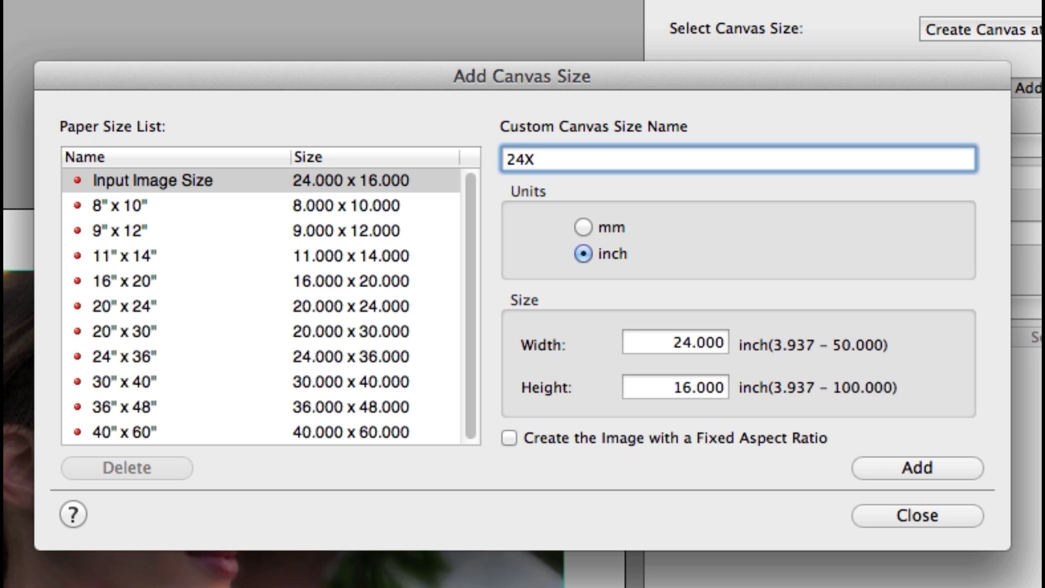
{"action": "type", "text": "16"}
{"action": "left_click_drag", "start_coordinate": [662, 345], "coordinate": [754, 341]}
{"action": "left_click_drag", "start_coordinate": [670, 387], "coordinate": [735, 387]}
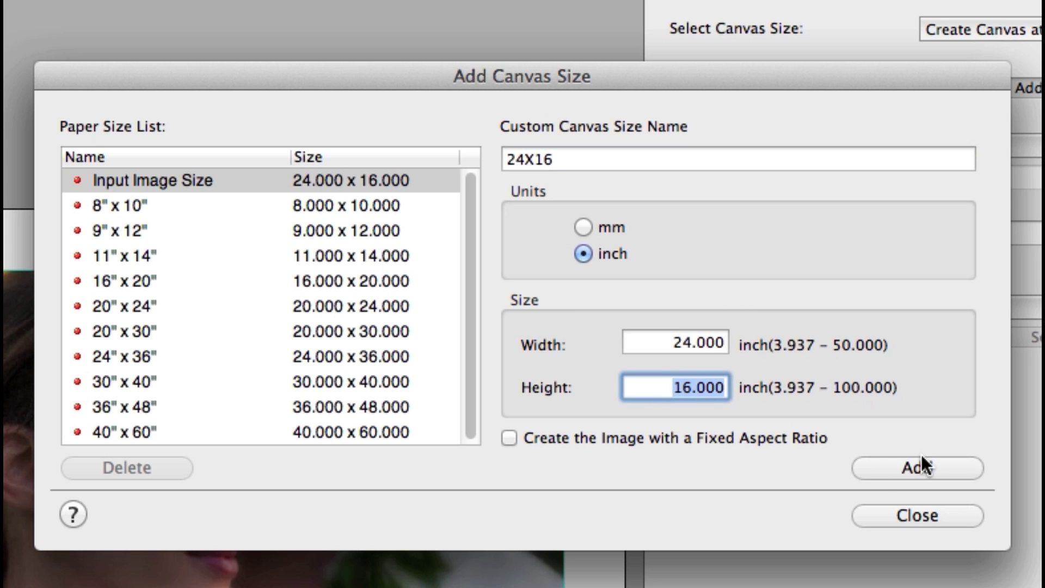
{"action": "left_click", "coordinate": [911, 463]}
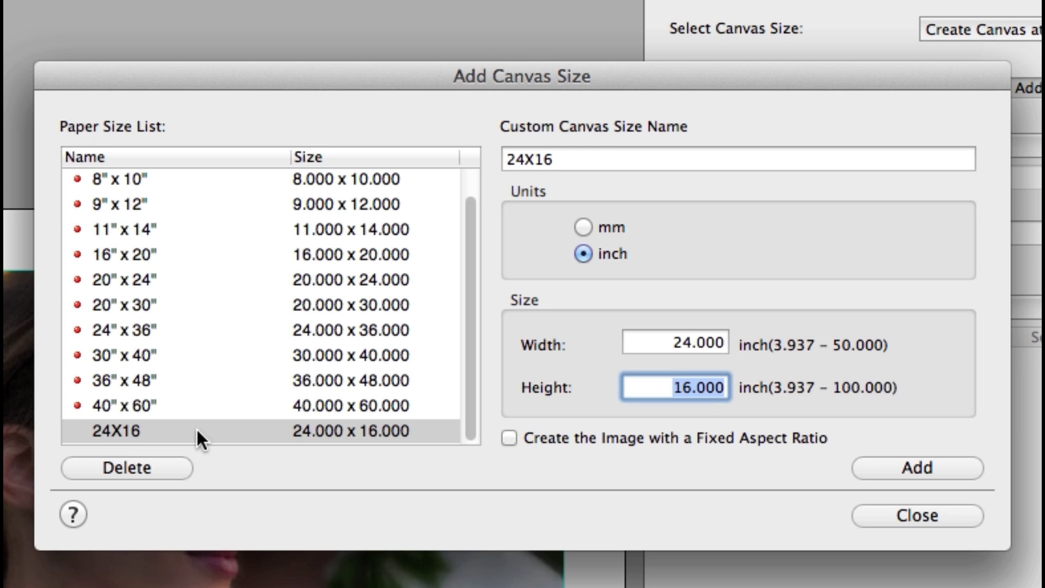
- Close the canvas size editor and select the new 24X16 canvas size
{"action": "left_click", "coordinate": [950, 510]}
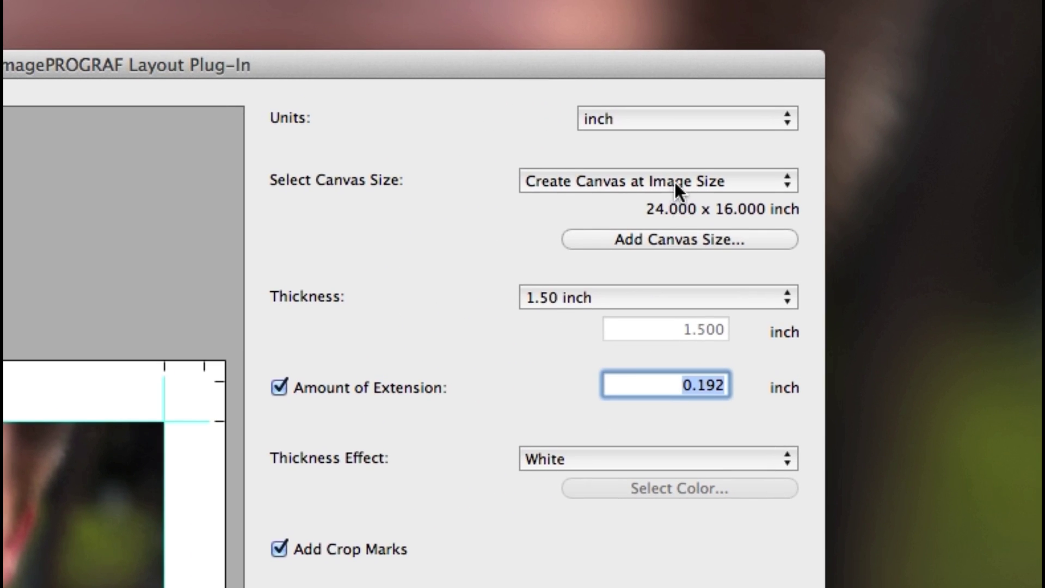
{"action": "left_click", "coordinate": [674, 181]}
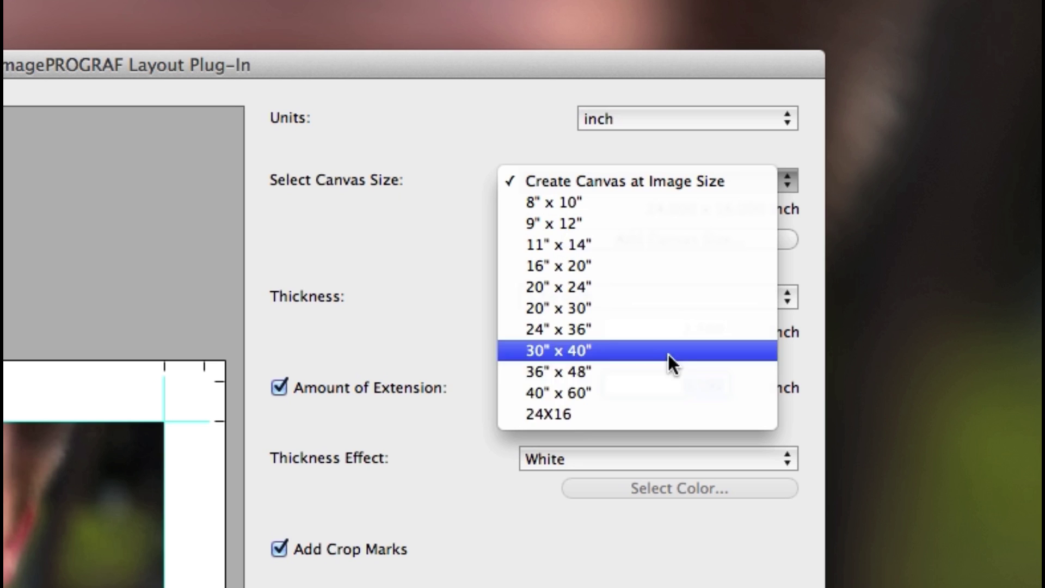
{"action": "left_click", "coordinate": [668, 416]}
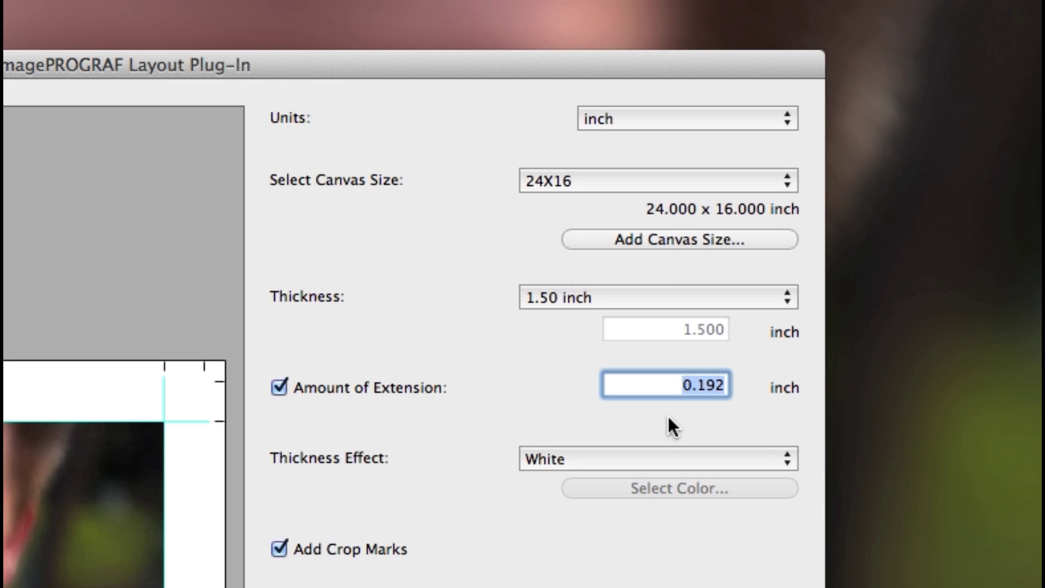
- Try 0.75 and 1.50 inch edge thickness, then set a Custom thickness of 1.500 inch
{"action": "left_click", "coordinate": [588, 293]}
{"action": "left_click", "coordinate": [598, 277]}
{"action": "left_click", "coordinate": [596, 296]}
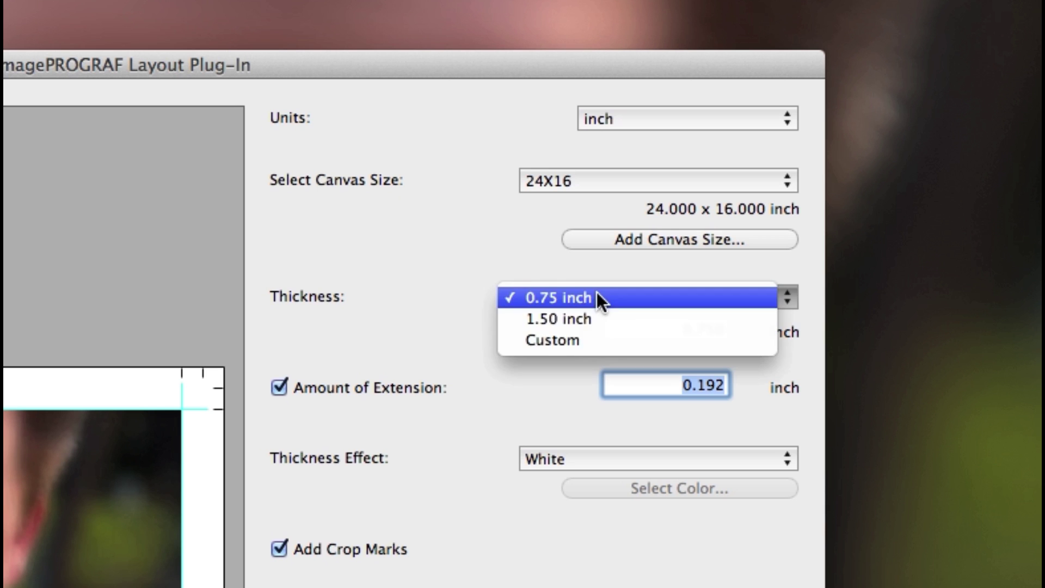
{"action": "left_click", "coordinate": [595, 319]}
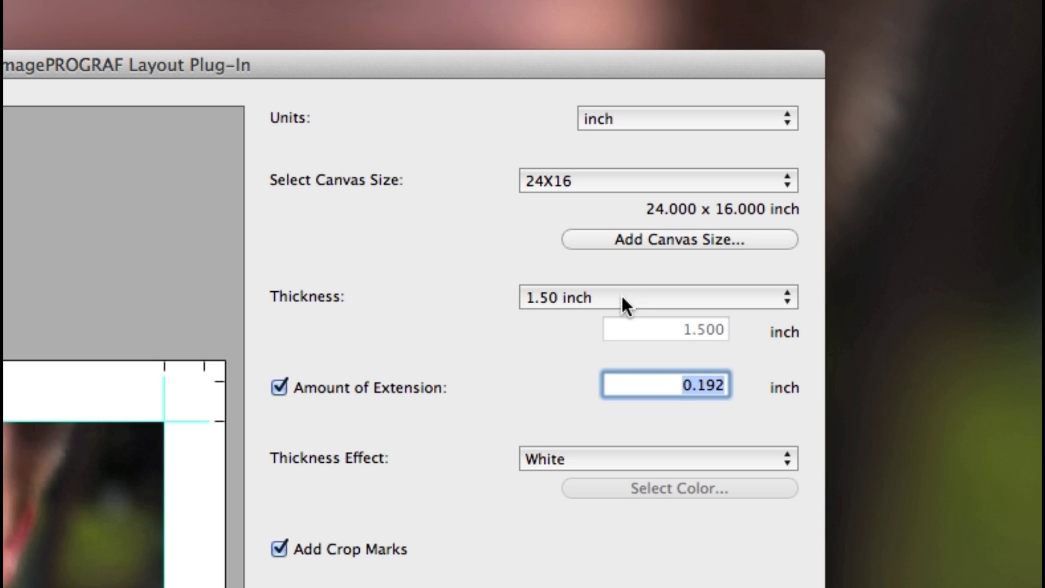
{"action": "left_click", "coordinate": [620, 296]}
{"action": "left_click", "coordinate": [619, 319]}
{"action": "left_click", "coordinate": [683, 325]}
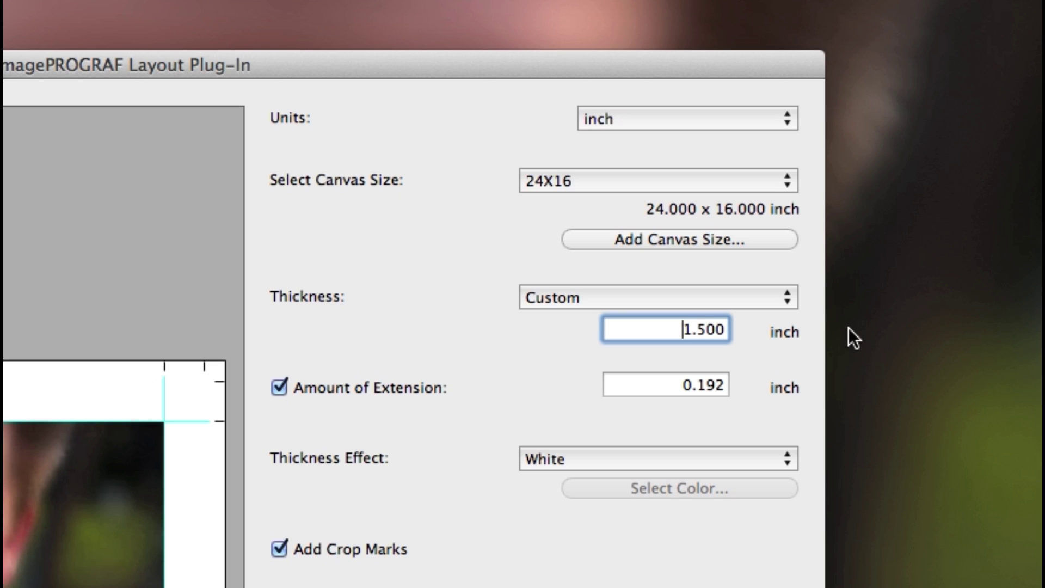
- Toggle the image extension off and back on, and edit its 0.192 inch amount
{"action": "left_click", "coordinate": [298, 384]}
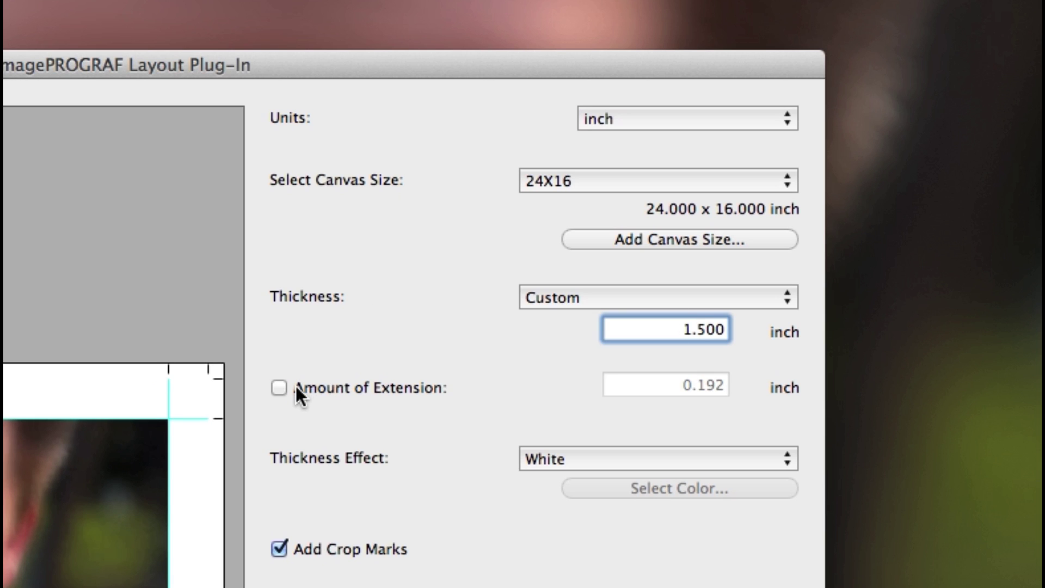
{"action": "left_click", "coordinate": [296, 386]}
{"action": "left_click", "coordinate": [675, 385]}
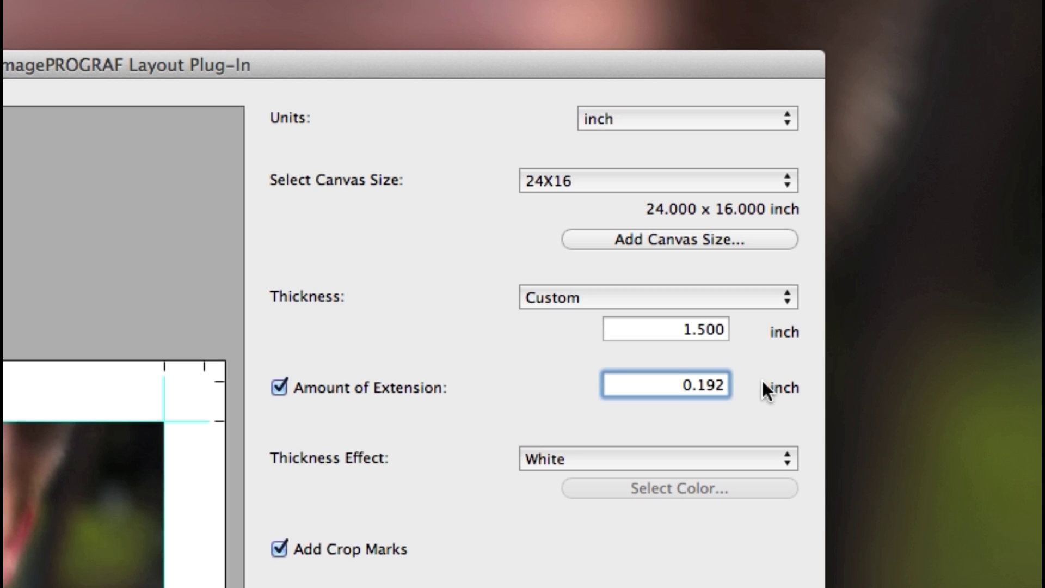
- Select the 0.192 extension amount and preview the Image, Soft Image, Reflection and Soft Reflection edge effects
{"action": "double_click", "coordinate": [705, 385]}
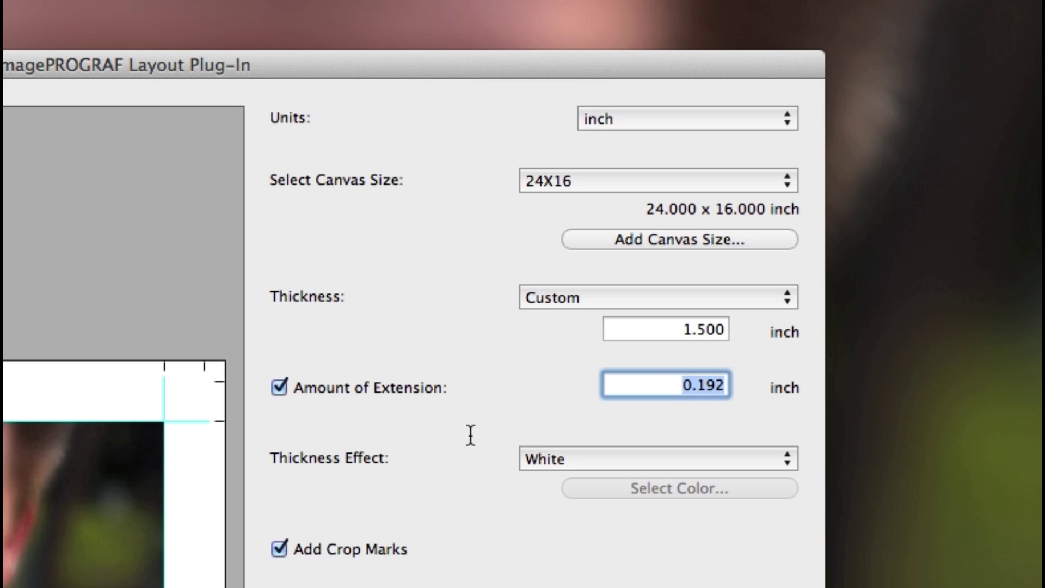
{"action": "left_click", "coordinate": [572, 458]}
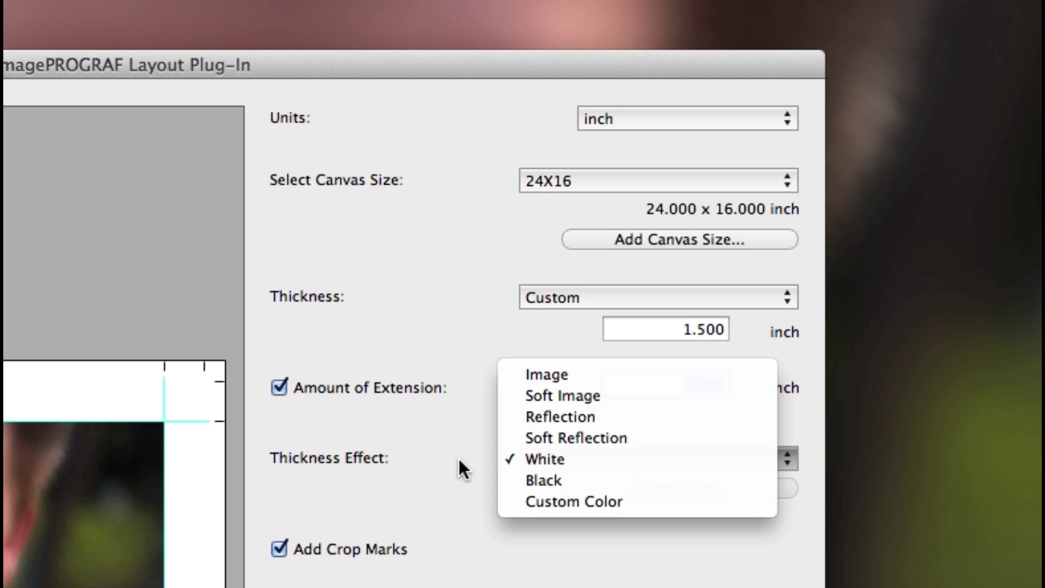
{"action": "left_click", "coordinate": [587, 374]}
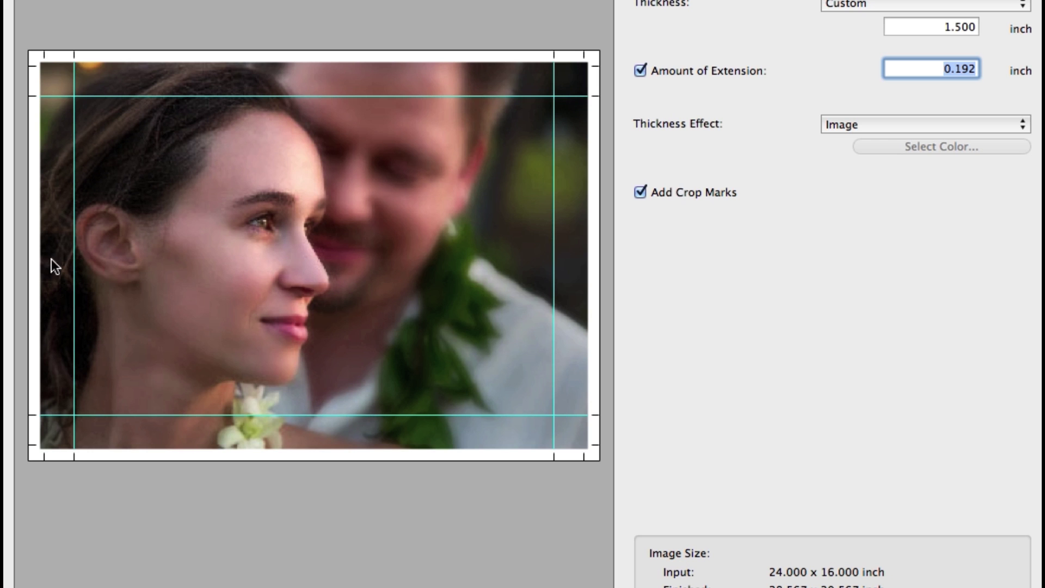
{"action": "left_click", "coordinate": [943, 130]}
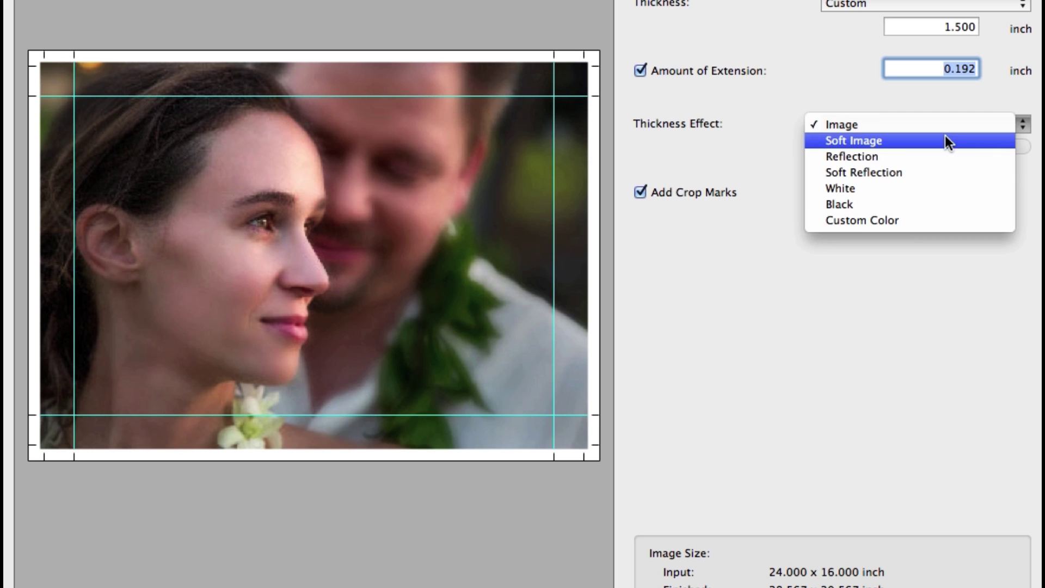
{"action": "left_click", "coordinate": [935, 135]}
{"action": "left_click", "coordinate": [941, 126]}
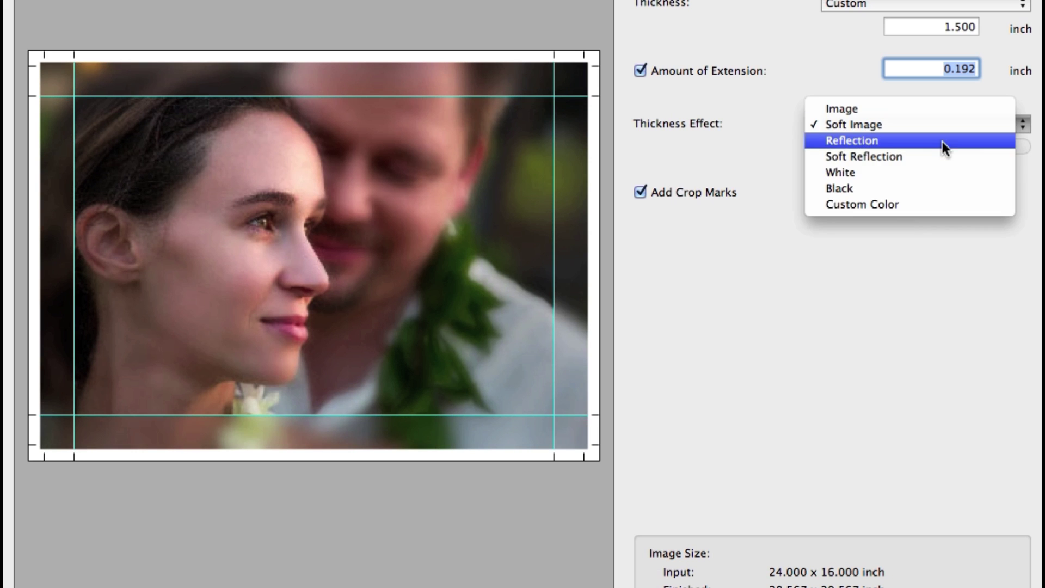
{"action": "left_click", "coordinate": [939, 143]}
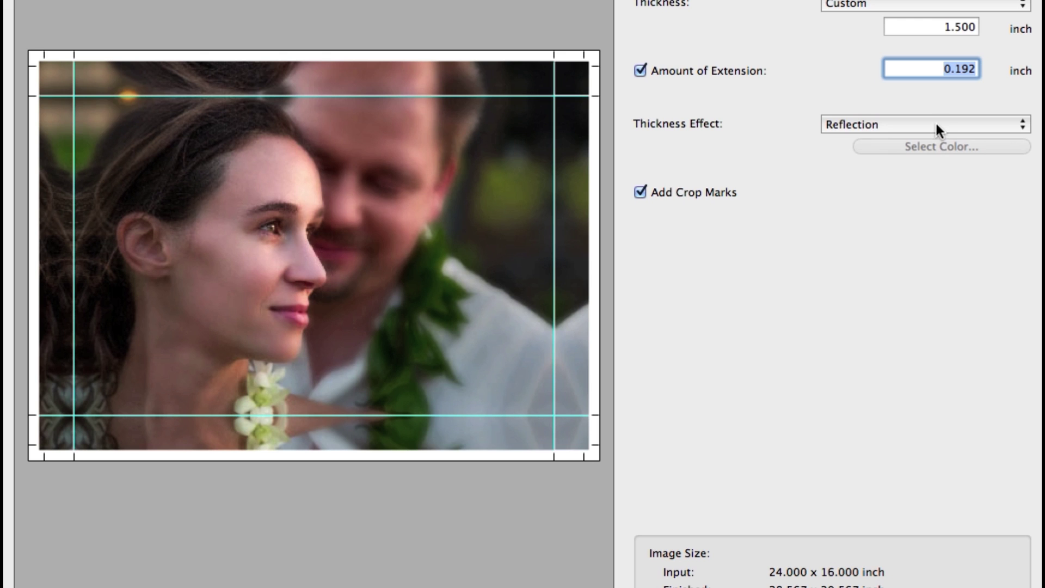
{"action": "left_click", "coordinate": [941, 124]}
{"action": "left_click", "coordinate": [944, 140]}
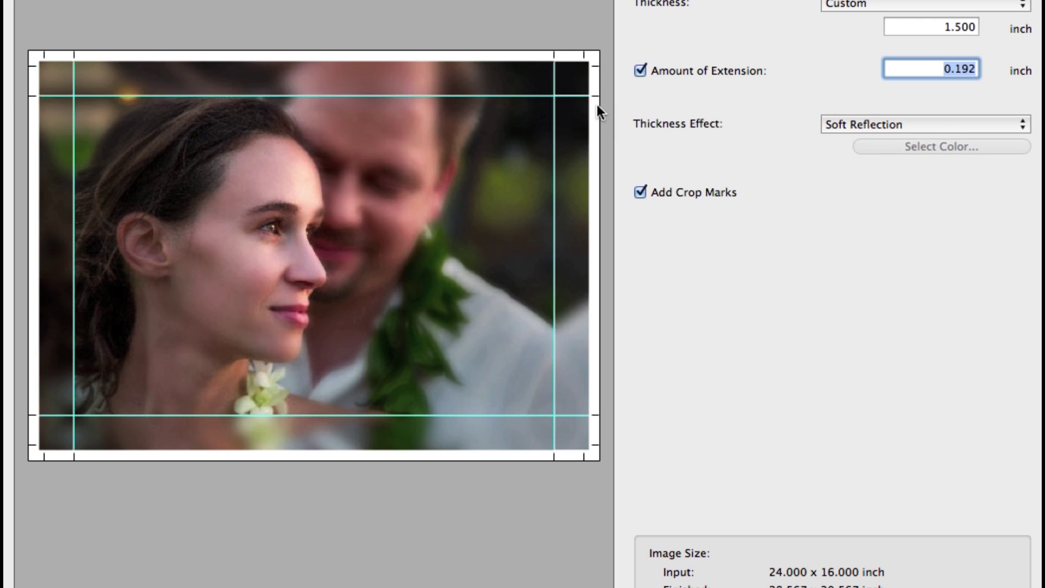
- Try plain White and Black edges, then settle on the Custom Color edge effect
{"action": "left_click", "coordinate": [870, 115]}
{"action": "left_click", "coordinate": [883, 133]}
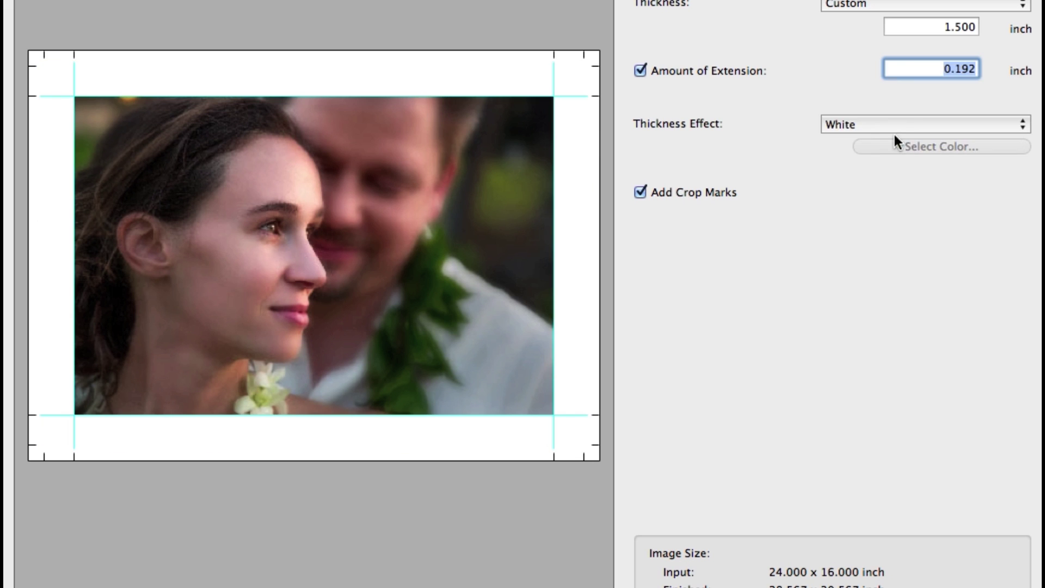
{"action": "left_click", "coordinate": [903, 126]}
{"action": "left_click", "coordinate": [902, 139]}
{"action": "left_click", "coordinate": [906, 118]}
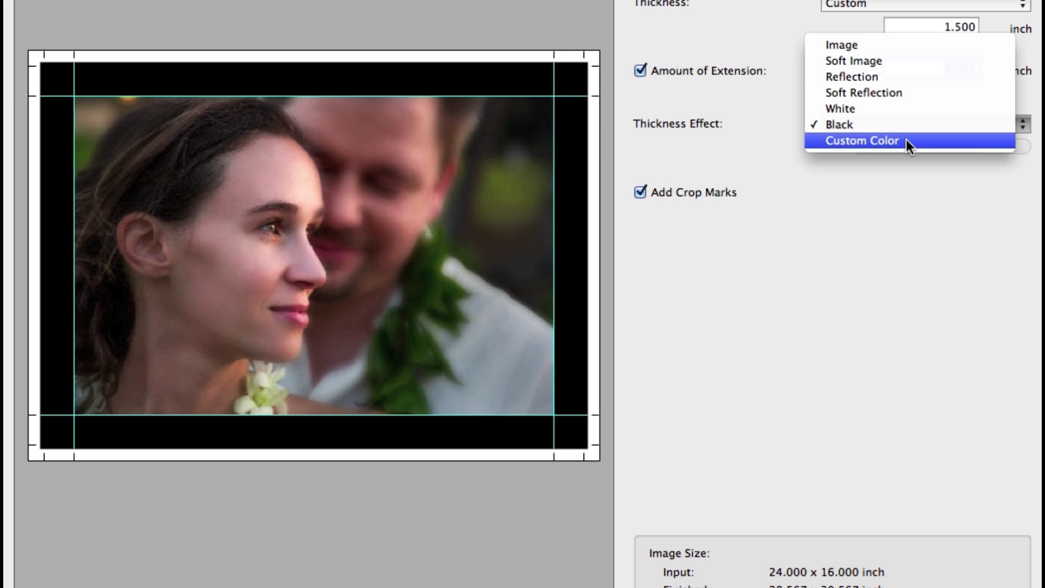
{"action": "left_click", "coordinate": [906, 139]}
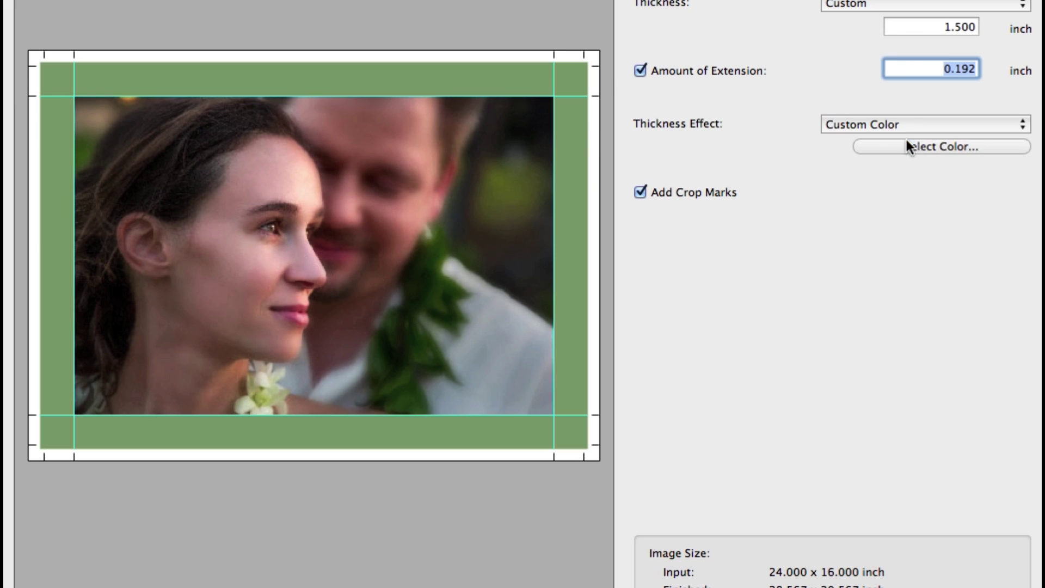
- Set the edge colour to a muted red with Red 187, and toggle crop marks off and back on
{"action": "left_click", "coordinate": [994, 144]}
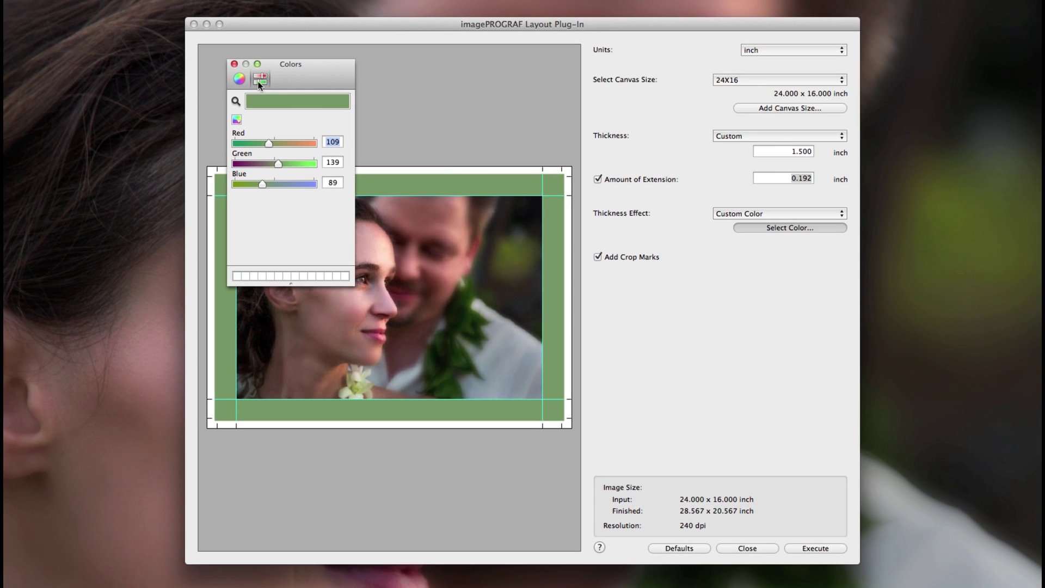
{"action": "left_click", "coordinate": [203, 41]}
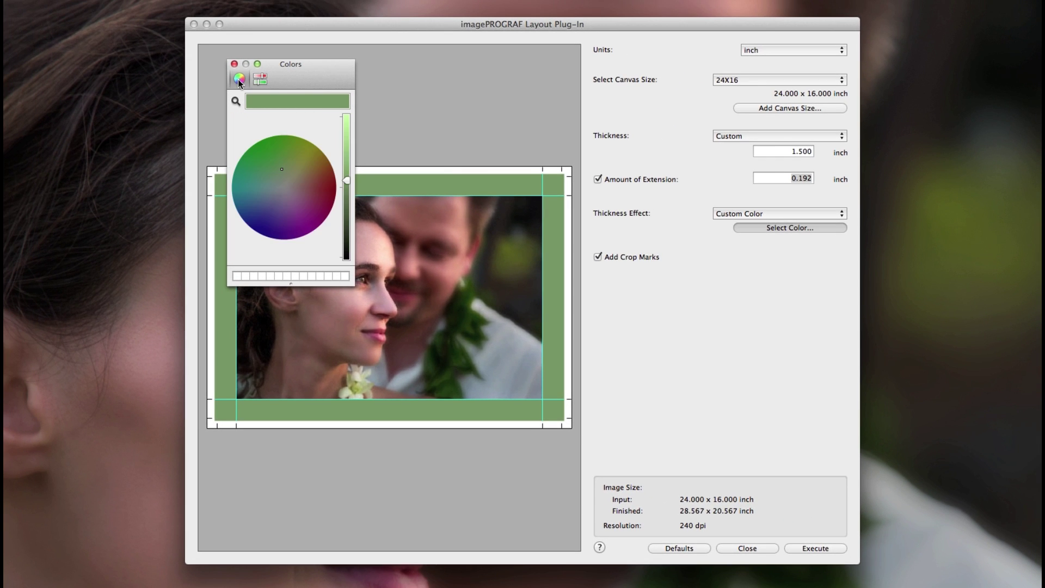
{"action": "left_click", "coordinate": [346, 128]}
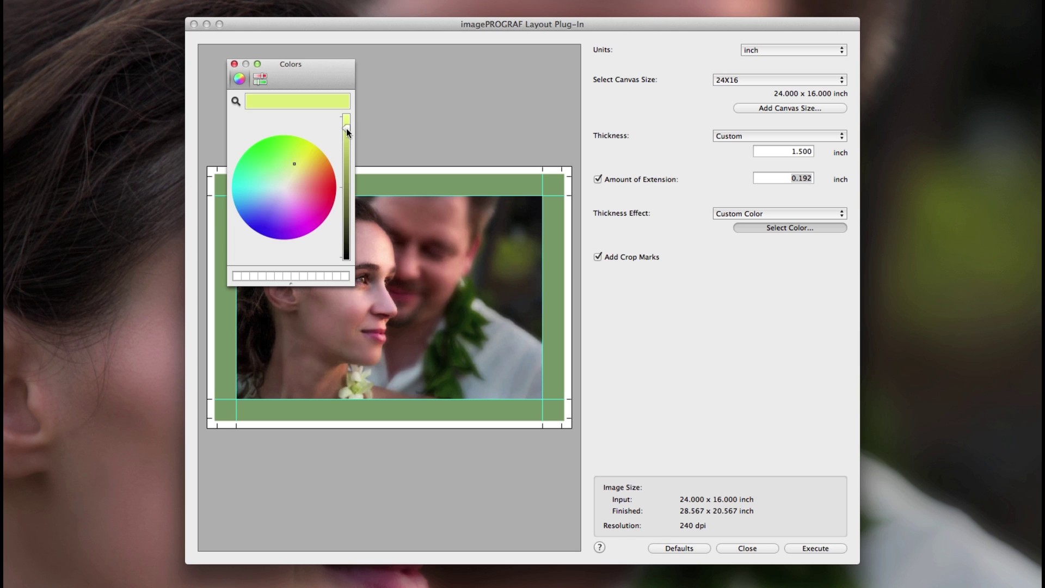
{"action": "left_click_drag", "start_coordinate": [309, 165], "coordinate": [317, 184]}
{"action": "left_click", "coordinate": [260, 79]}
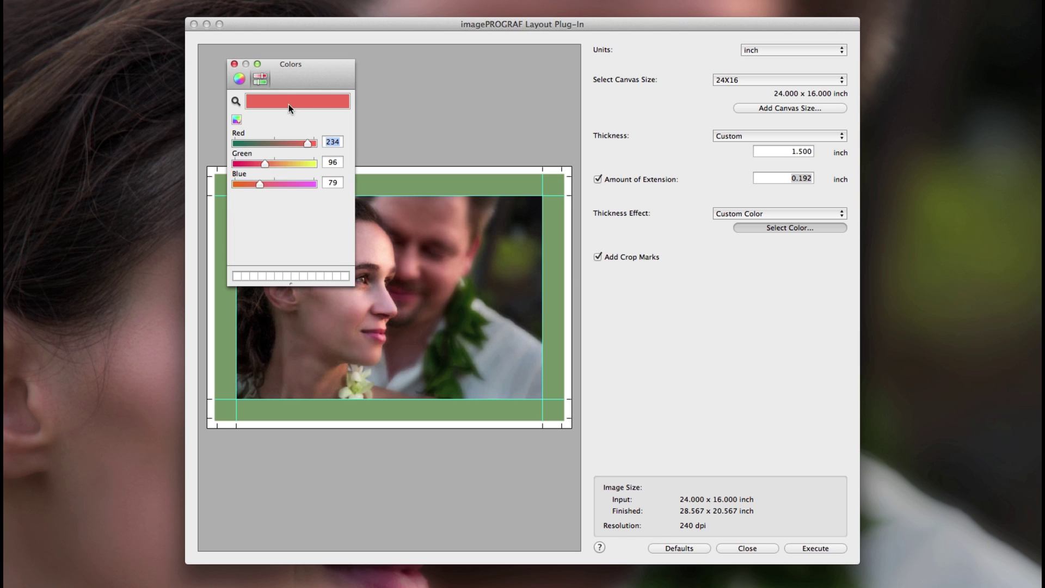
{"action": "left_click_drag", "start_coordinate": [305, 144], "coordinate": [292, 144]}
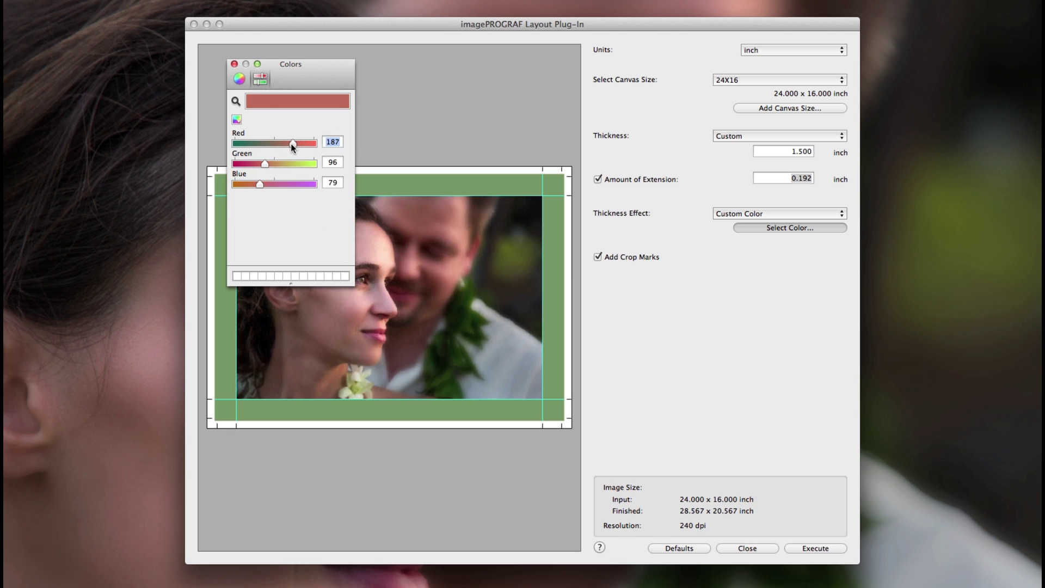
{"action": "left_click", "coordinate": [234, 64]}
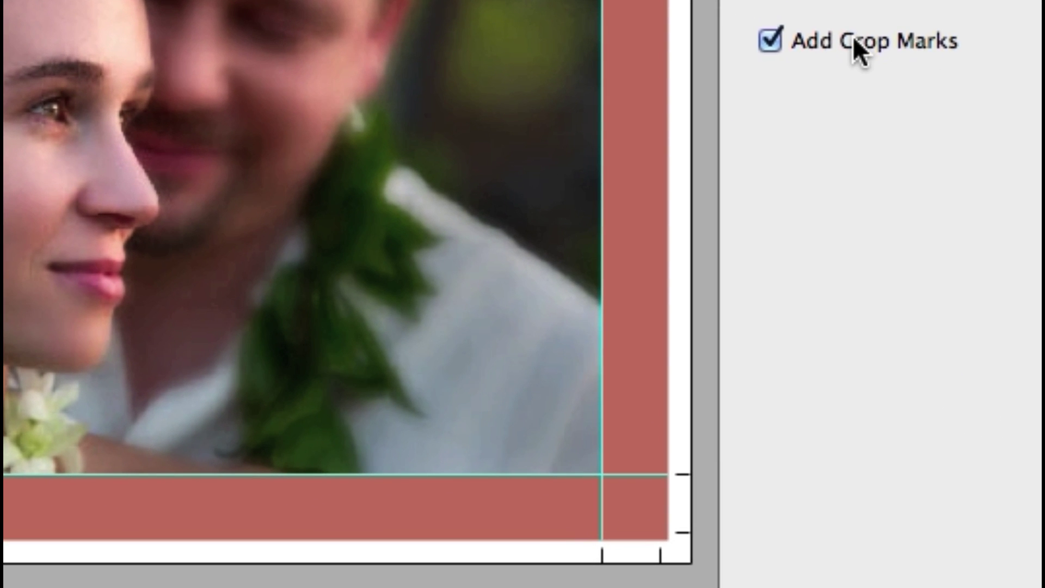
{"action": "left_click", "coordinate": [853, 37]}
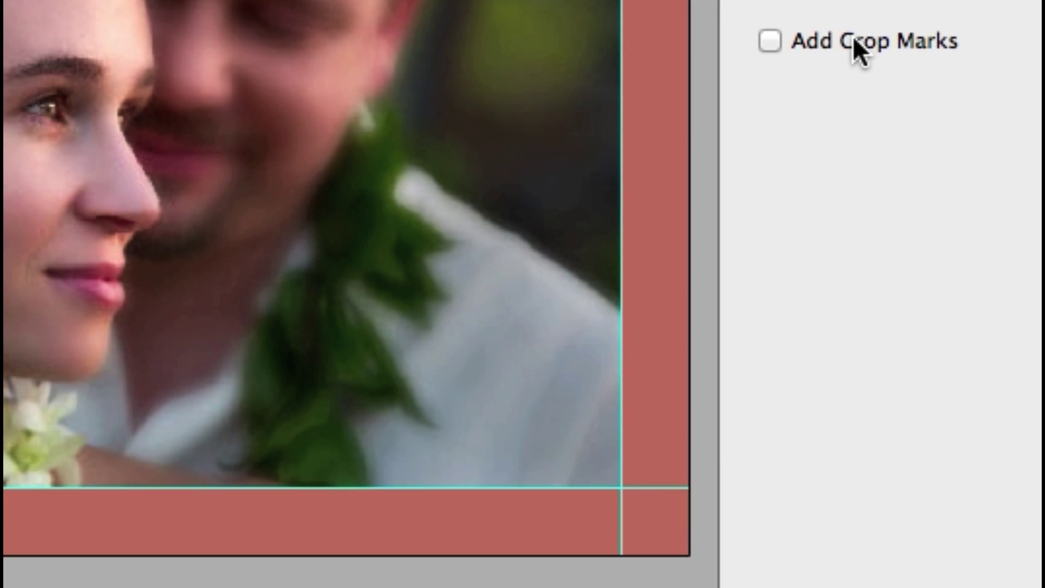
{"action": "left_click", "coordinate": [853, 36]}
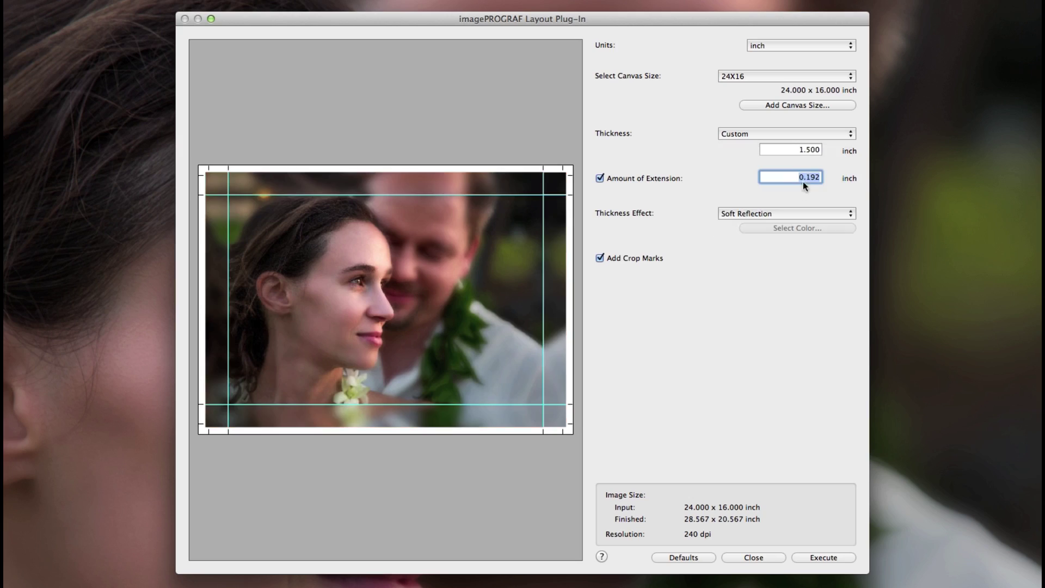
- Execute the layout and send it to the iPF6450 print plug-in
{"action": "left_click", "coordinate": [821, 557]}
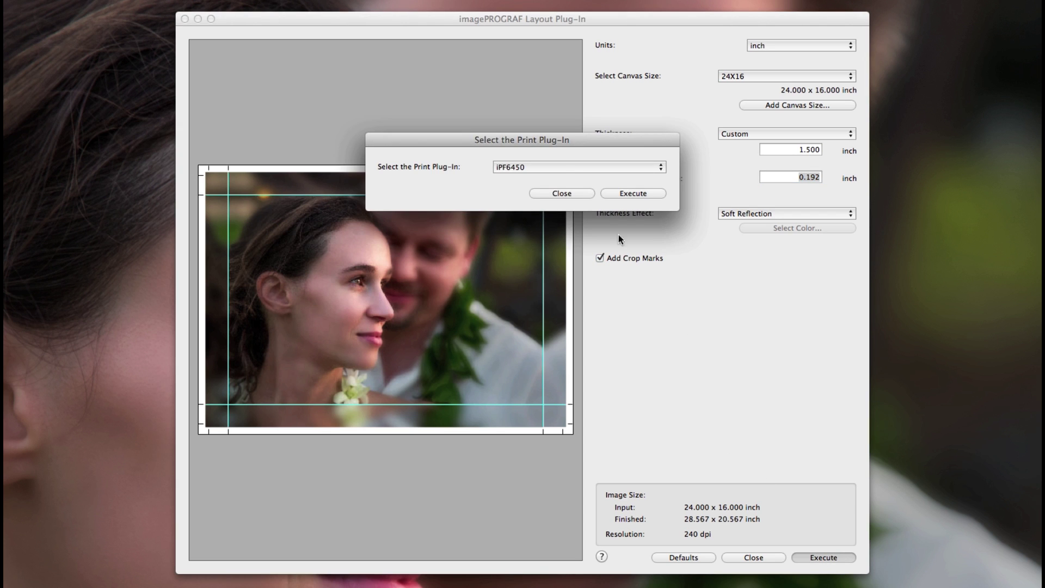
{"action": "left_click", "coordinate": [567, 167]}
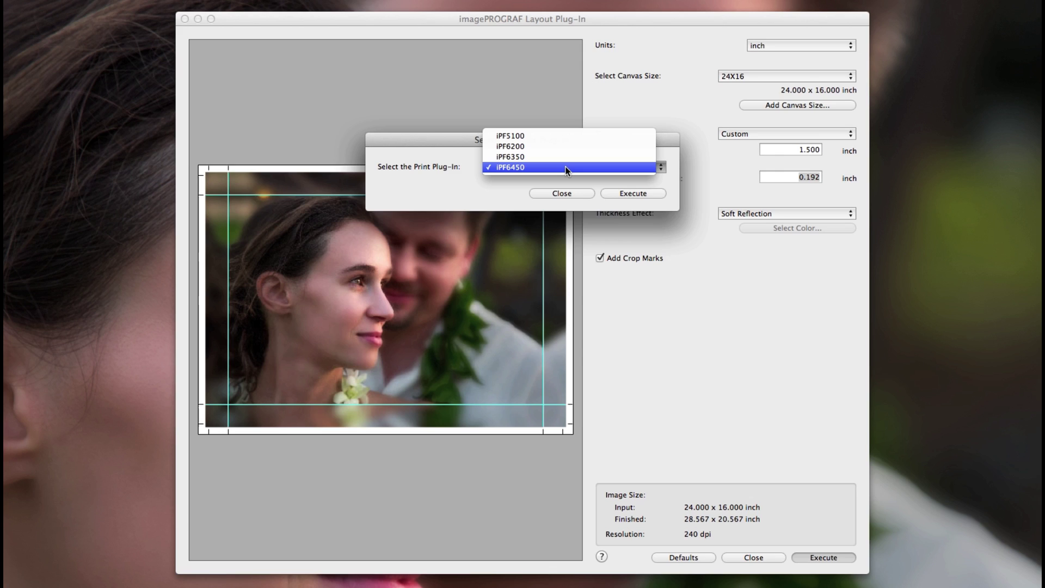
{"action": "left_click", "coordinate": [566, 167]}
{"action": "left_click", "coordinate": [594, 170]}
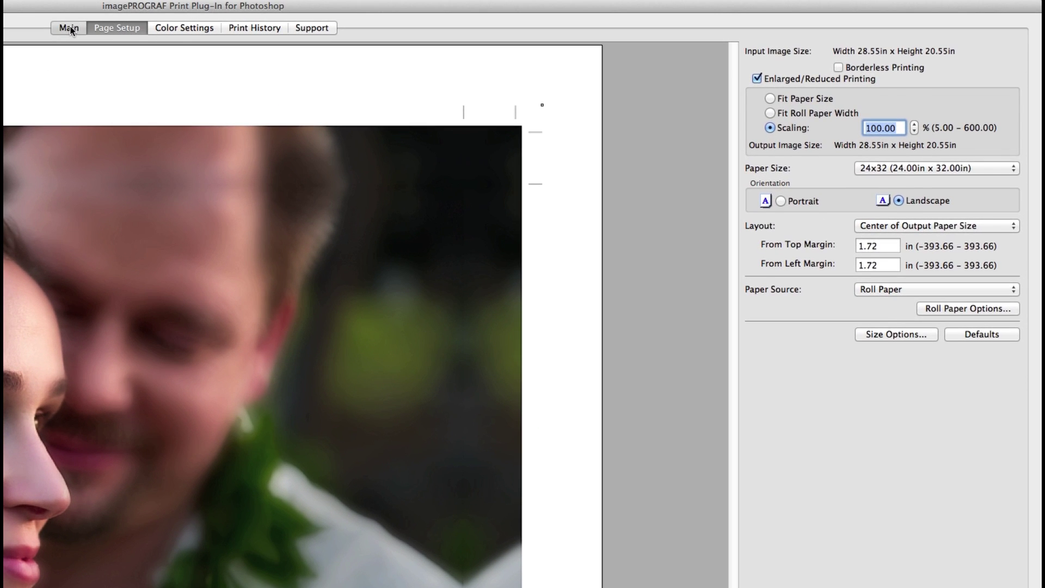
- Set the media type to Canon Graphic Canvas > Canon Artistic Matte Canvas
{"action": "left_click", "coordinate": [70, 28]}
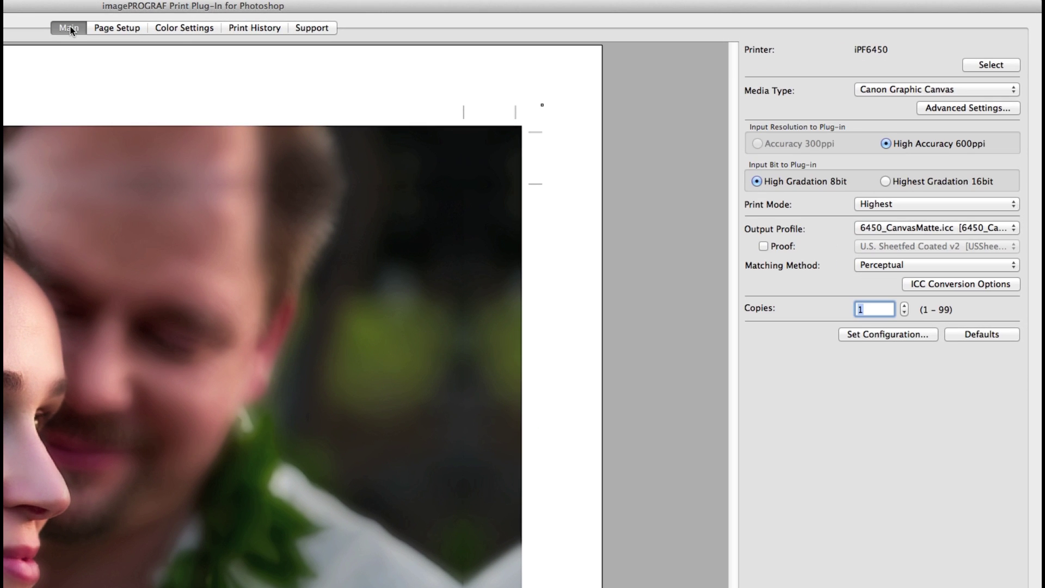
{"action": "left_click", "coordinate": [926, 89]}
{"action": "mouse_move", "coordinate": [926, 89]}
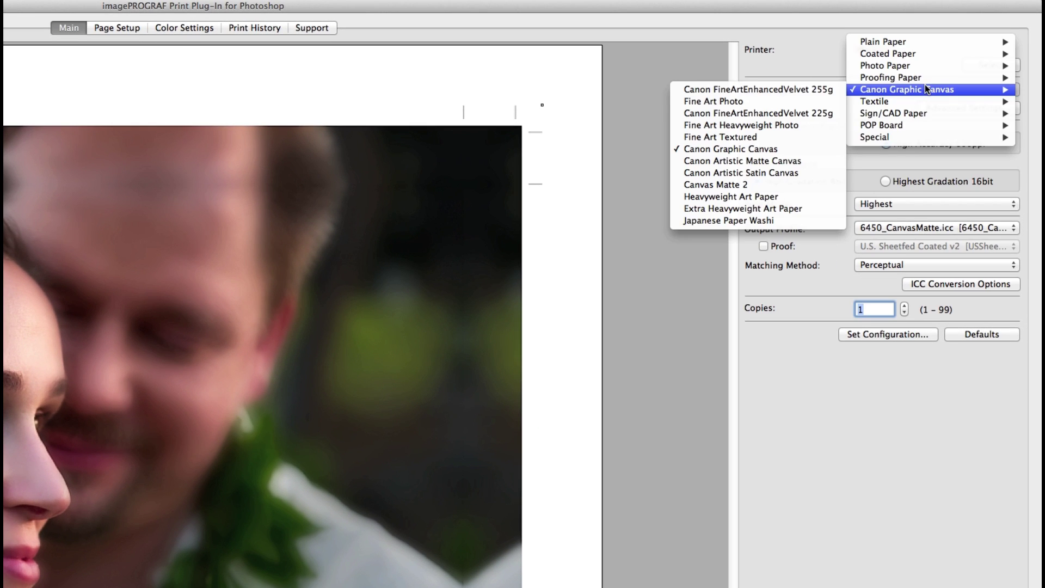
{"action": "left_click", "coordinate": [810, 163]}
- On Page Setup, try 24x20 paper size, then return to 24x32
{"action": "left_click", "coordinate": [119, 27]}
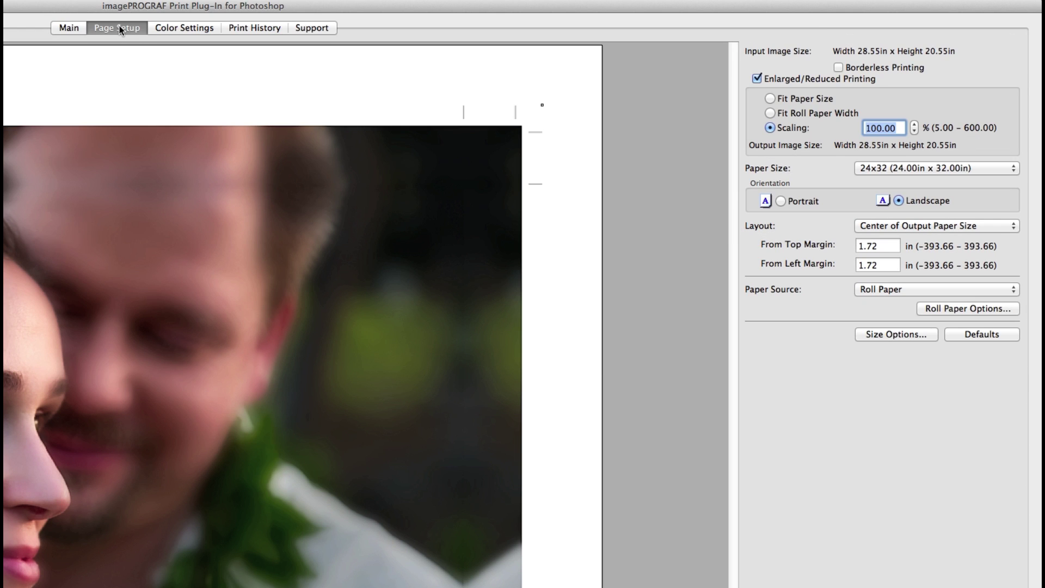
{"action": "left_click", "coordinate": [900, 168]}
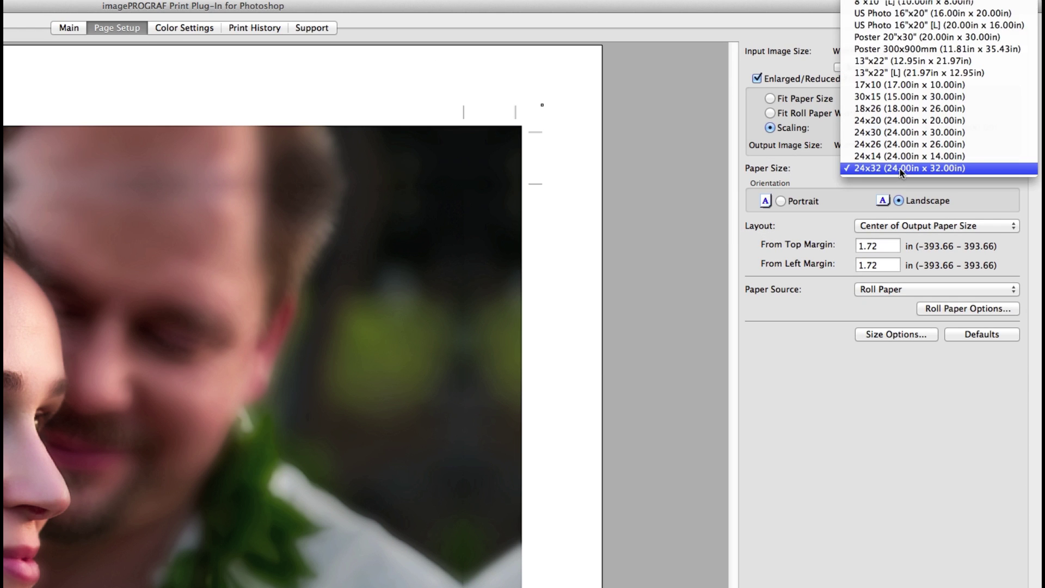
{"action": "left_click", "coordinate": [901, 120]}
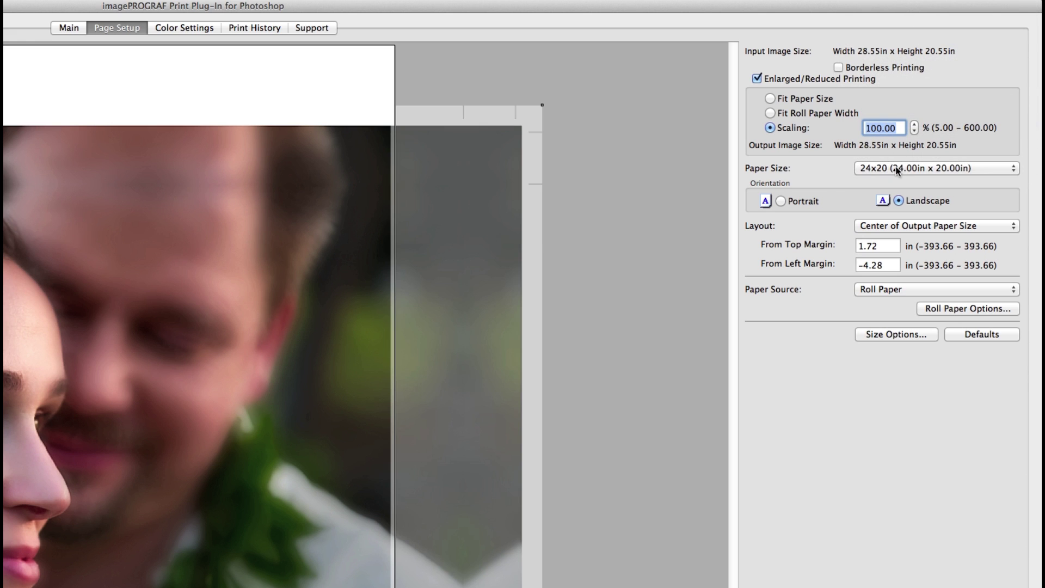
{"action": "left_click", "coordinate": [896, 175]}
{"action": "left_click", "coordinate": [896, 215]}
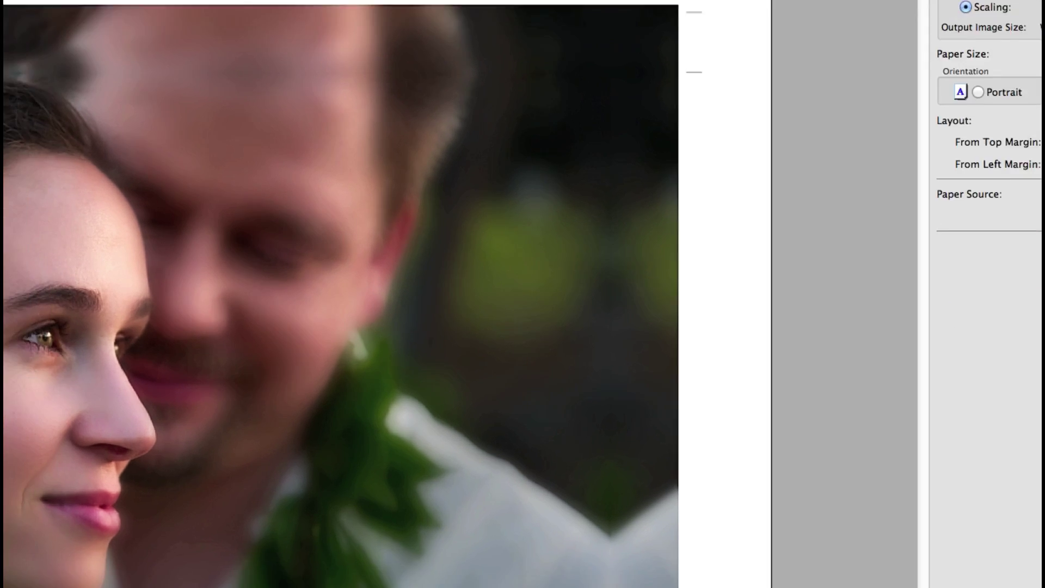
{"action": "left_click", "coordinate": [905, 340]}
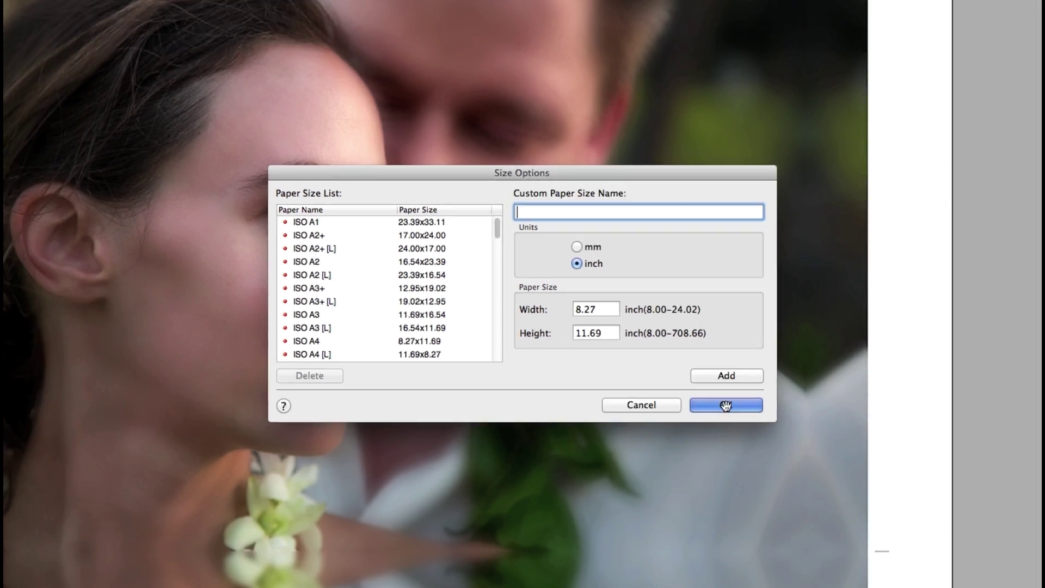
{"action": "left_click", "coordinate": [815, 447]}
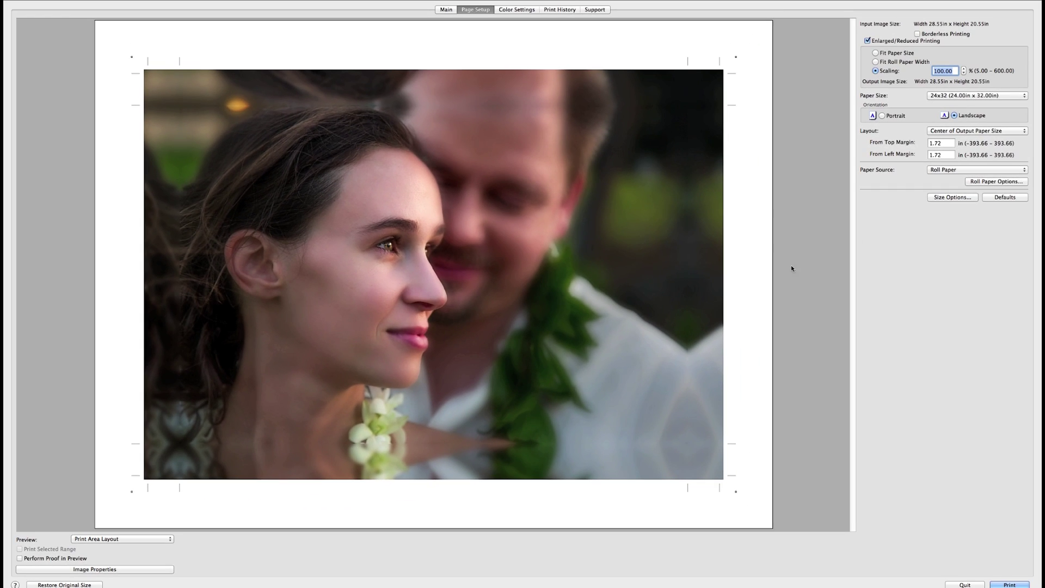